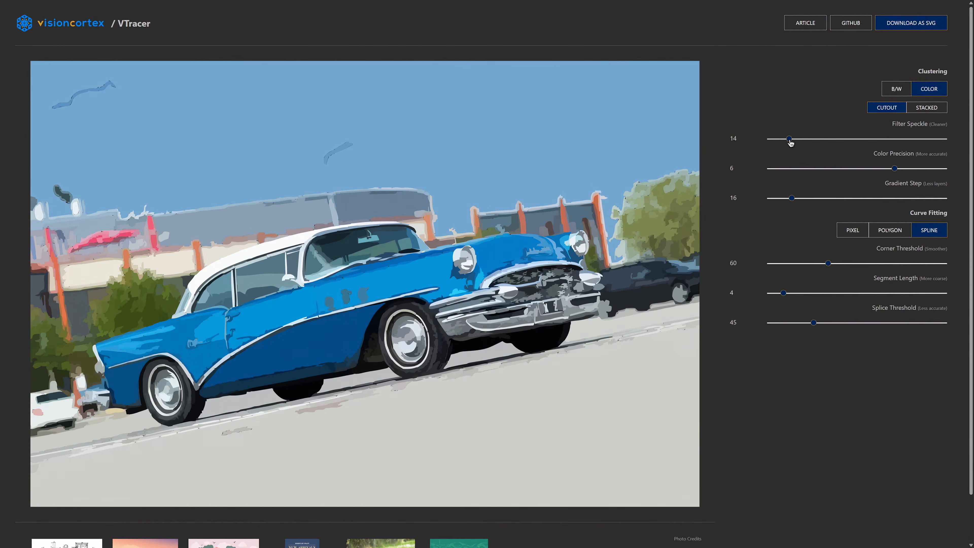
- Raise the Filter Speckle setting for the traced blue car image
{"action": "left_click_drag", "start_coordinate": [789, 139], "coordinate": [823, 139]}
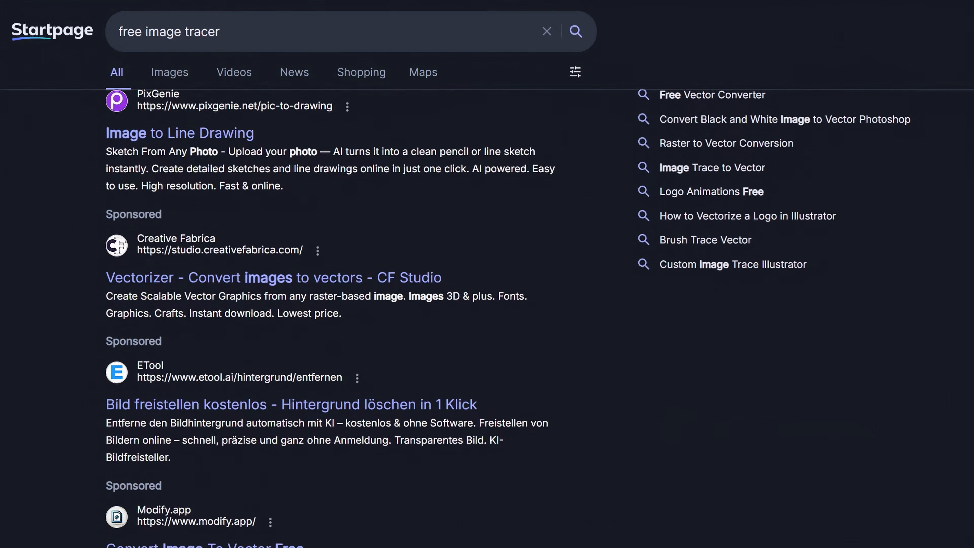
- Switch to the web search results for "free image tracer" and look through the listed tools
{"action": "scroll", "coordinate": [508, 318], "scroll_direction": "down", "scroll_amount": 2}
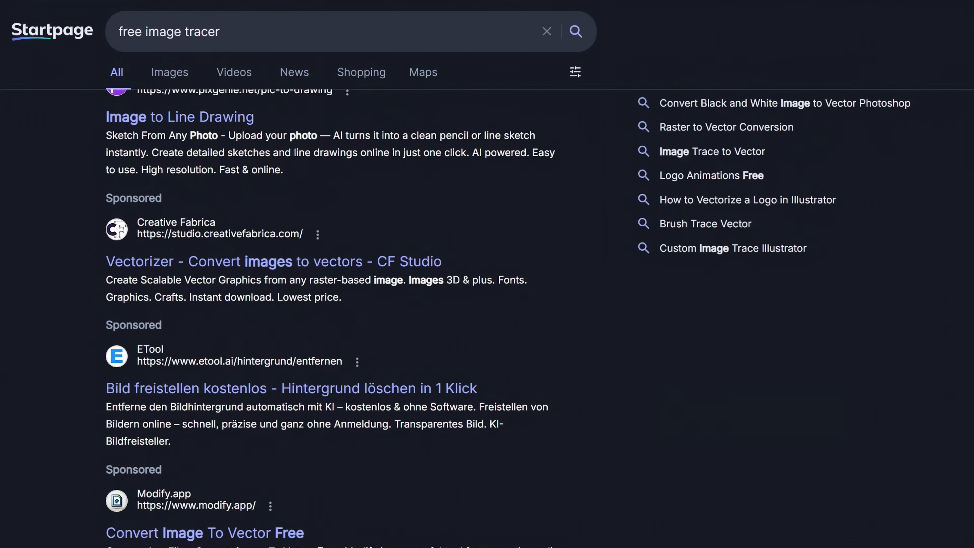
{"action": "scroll", "coordinate": [508, 318], "scroll_direction": "down", "scroll_amount": 2}
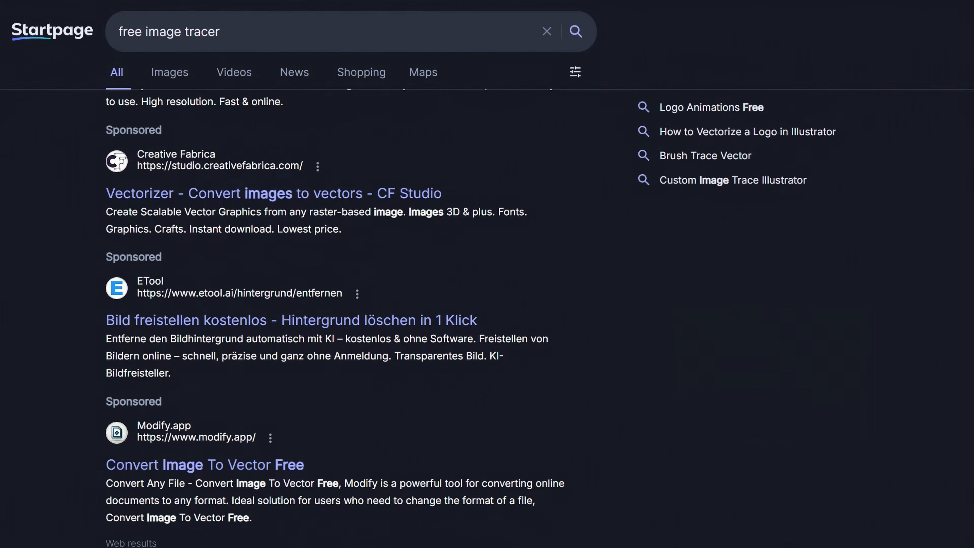
{"action": "scroll", "coordinate": [508, 318], "scroll_direction": "down", "scroll_amount": 1}
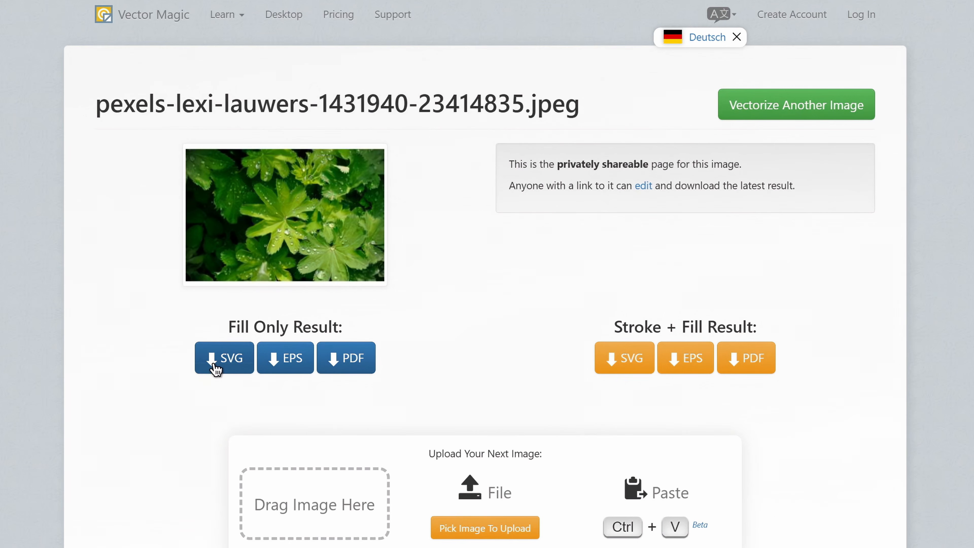
- Try to download the Fill Only result of the leaf photo as SVG from Vector Magic
{"action": "left_click", "coordinate": [216, 369]}
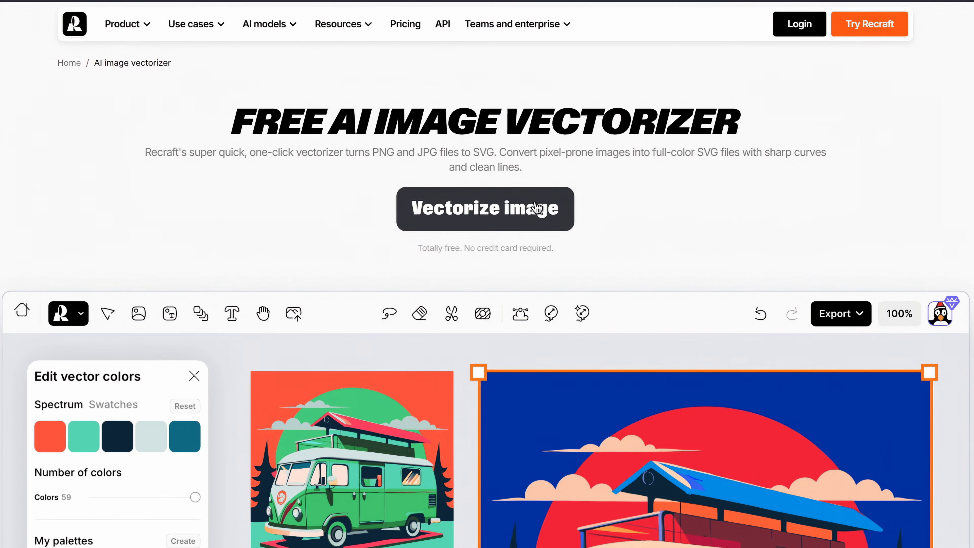
{"action": "left_click", "coordinate": [537, 208]}
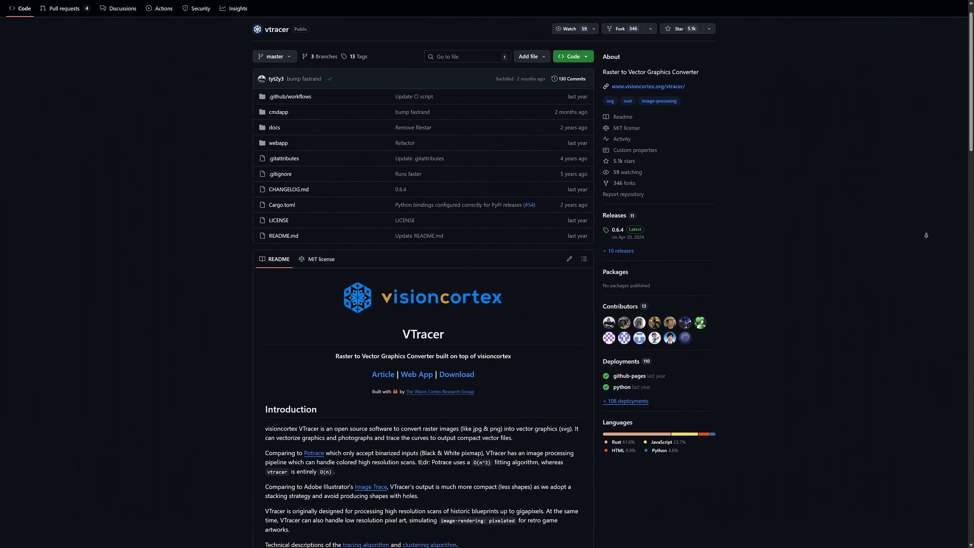
- Read through the vtracer GitHub repository's README, from the introduction to the command-line options, downloads and usage
{"action": "scroll", "coordinate": [926, 235], "scroll_direction": "down", "scroll_amount": 1}
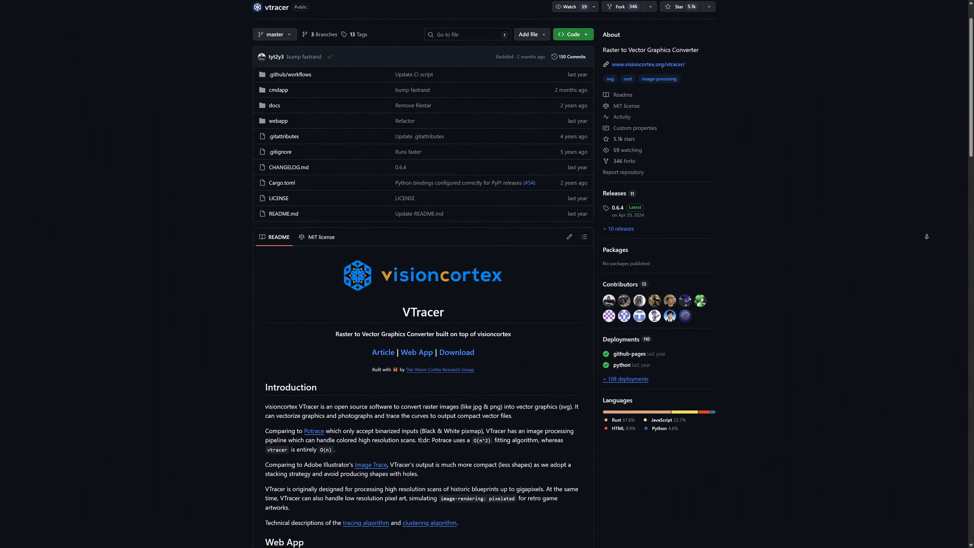
{"action": "scroll", "coordinate": [926, 236], "scroll_direction": "down", "scroll_amount": 1}
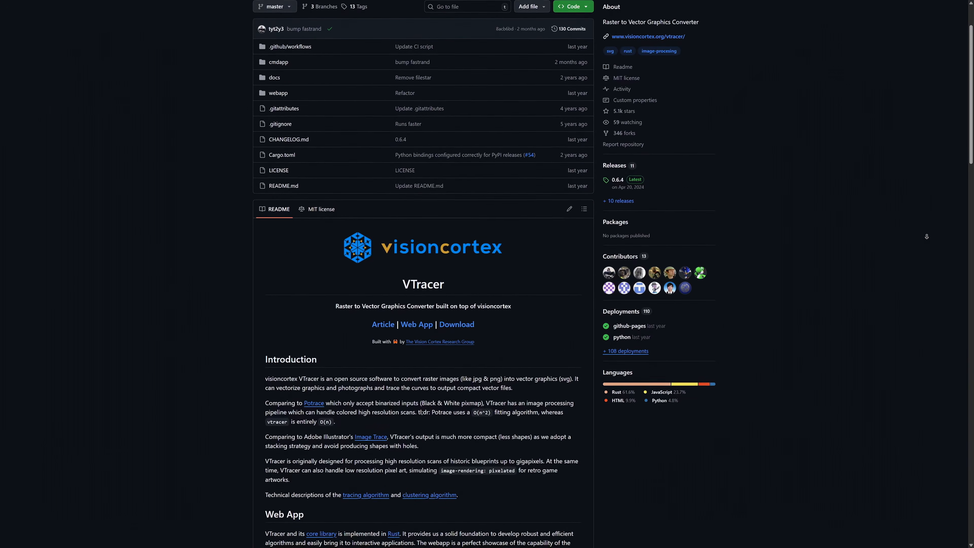
{"action": "scroll", "coordinate": [927, 237], "scroll_direction": "down", "scroll_amount": 1}
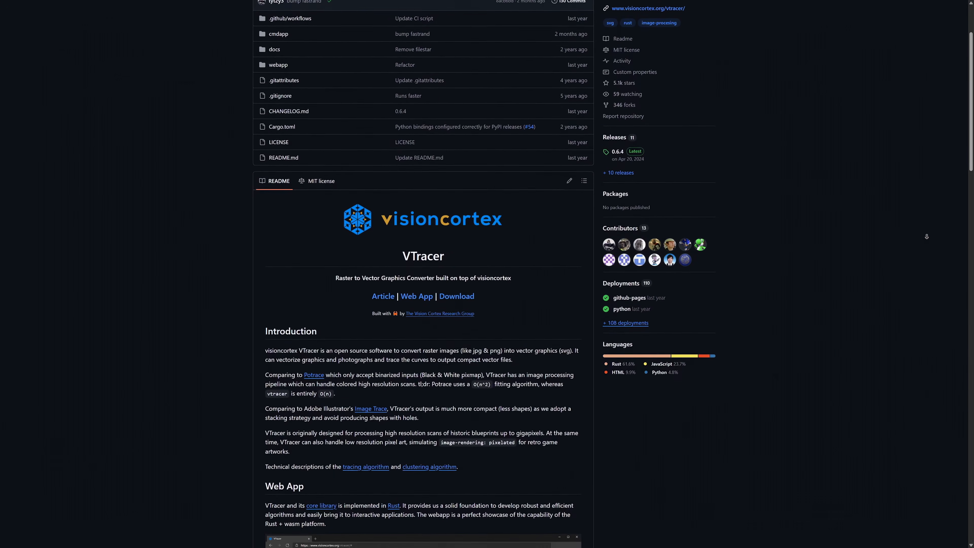
{"action": "scroll", "coordinate": [927, 237], "scroll_direction": "down", "scroll_amount": 15}
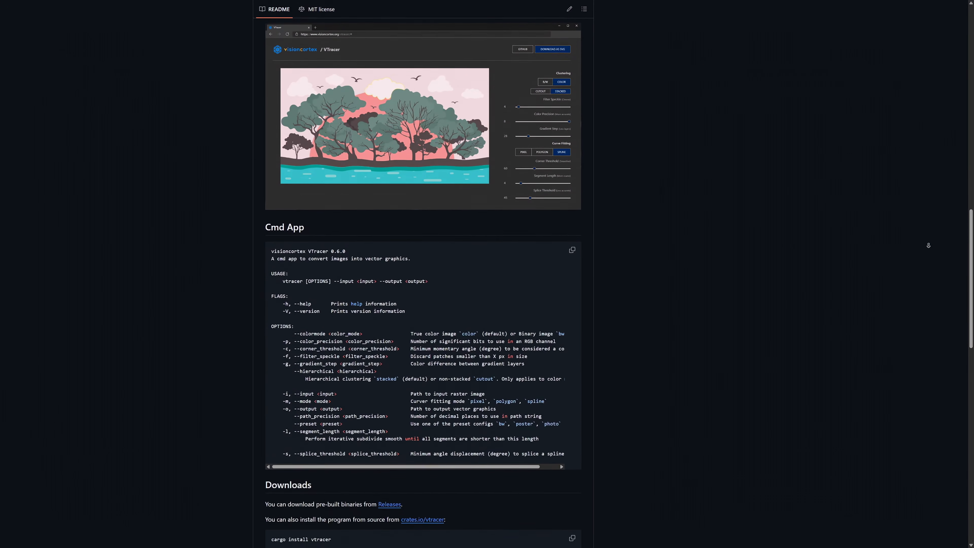
{"action": "scroll", "coordinate": [928, 245], "scroll_direction": "down", "scroll_amount": 3}
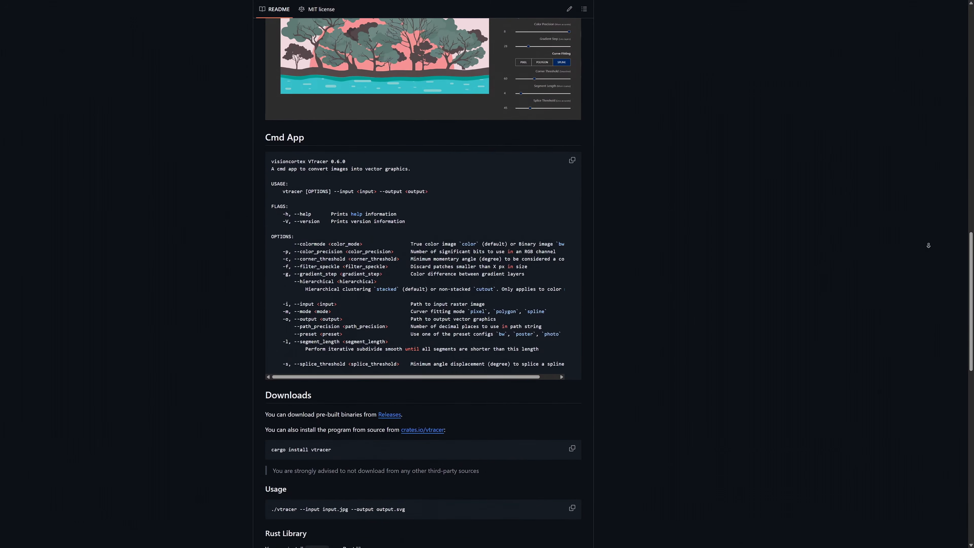
{"action": "scroll", "coordinate": [928, 246], "scroll_direction": "down", "scroll_amount": 4}
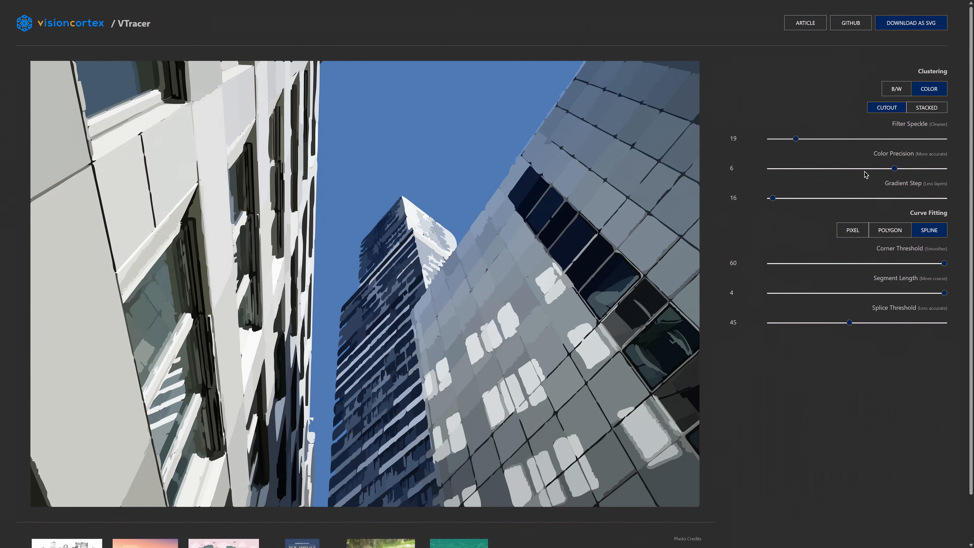
- Lower the Color Precision for the traced skyscraper photo in VTracer
{"action": "left_click_drag", "start_coordinate": [895, 169], "coordinate": [800, 170]}
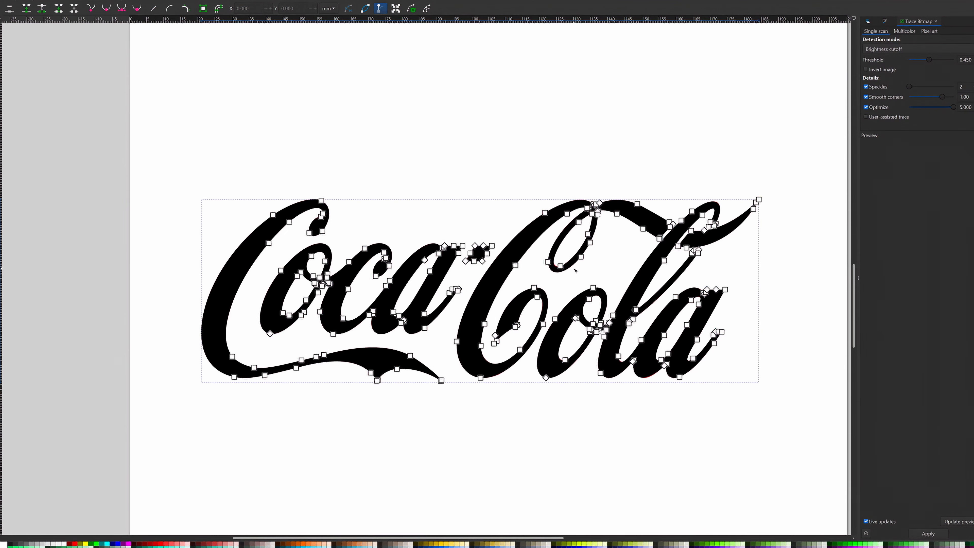
- Switch to Inkscape and examine the nodes and curves of the traced Coca-Cola logo up close
{"action": "scroll", "coordinate": [744, 293], "scroll_direction": "up", "scroll_amount": 3}
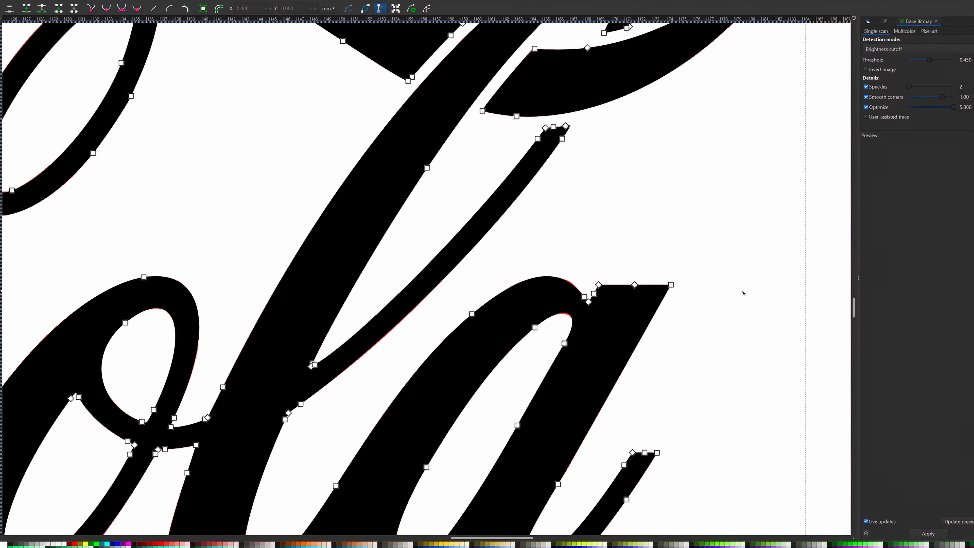
{"action": "left_click_drag", "start_coordinate": [421, 345], "coordinate": [646, 174]}
{"action": "left_click_drag", "start_coordinate": [642, 79], "coordinate": [631, 187]}
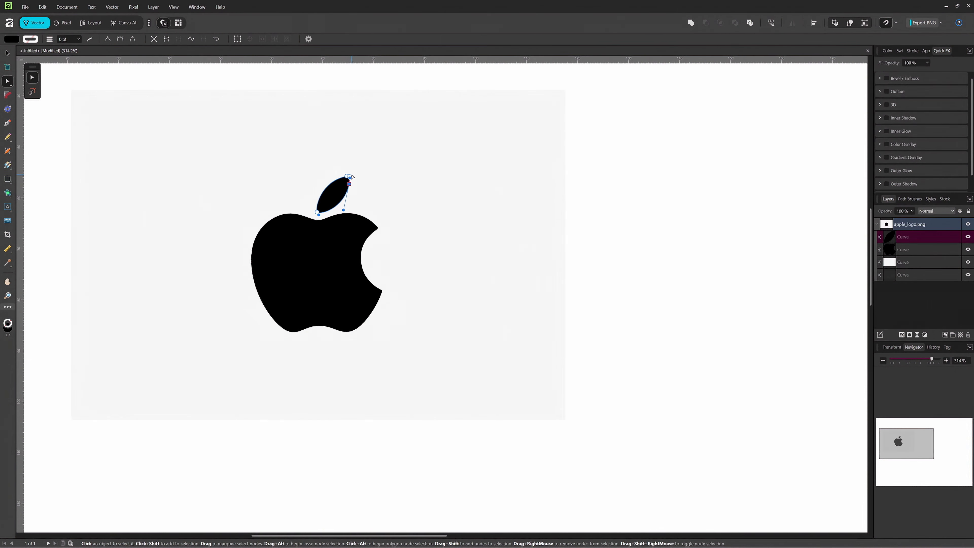
- Switch to Affinity and examine the curve and nodes of the traced Apple logo's leaf up close
{"action": "scroll", "coordinate": [320, 147], "scroll_direction": "up", "scroll_amount": 5}
{"action": "left_click", "coordinate": [404, 317]}
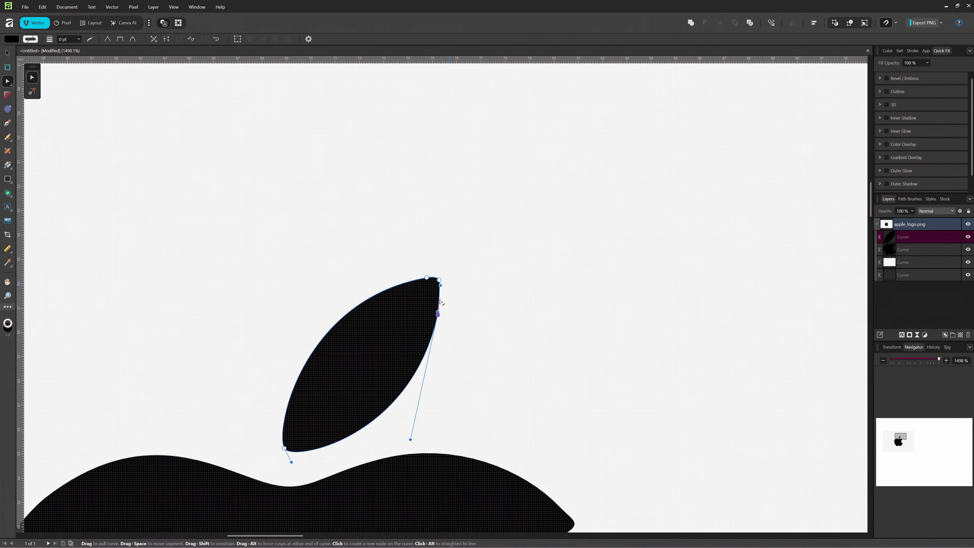
{"action": "key", "text": "v"}
{"action": "left_click_drag", "start_coordinate": [403, 318], "coordinate": [466, 269]}
{"action": "key", "text": "ctrl+z"}
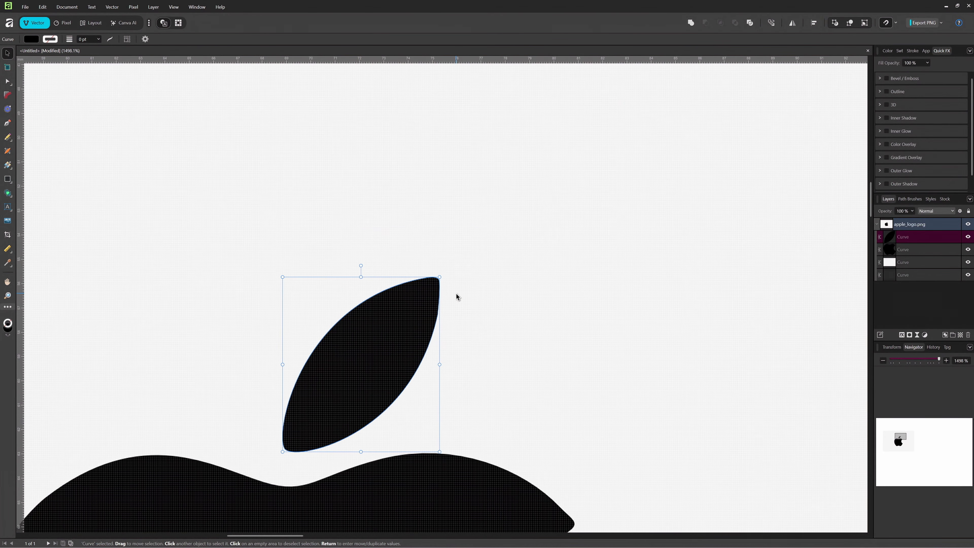
{"action": "scroll", "coordinate": [449, 319], "scroll_direction": "up", "scroll_amount": 3}
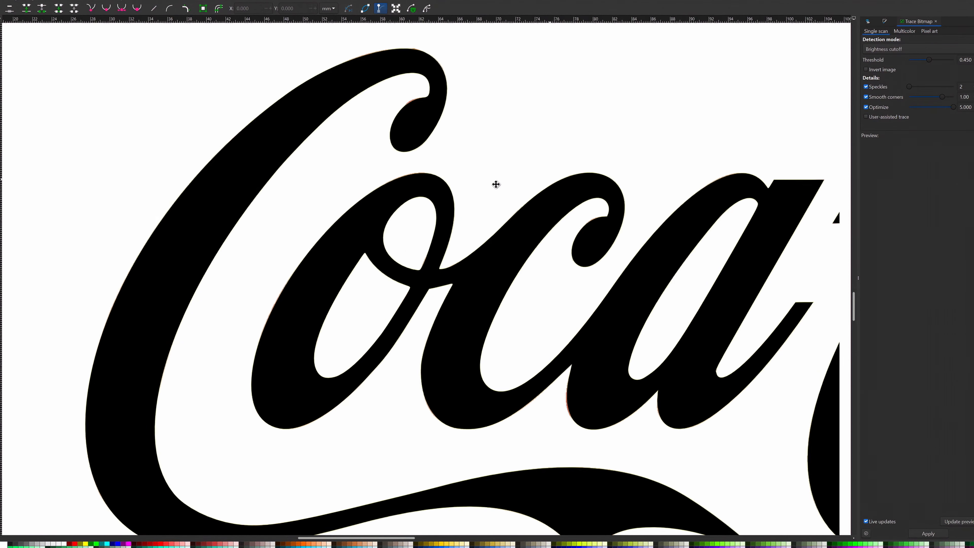
- Switch to Inkscape and examine the outlines of the "Coca" lettering in the traced logo
{"action": "scroll", "coordinate": [496, 184], "scroll_direction": "right", "scroll_amount": 5}
{"action": "left_click", "coordinate": [475, 216]}
{"action": "scroll", "coordinate": [594, 306], "scroll_direction": "down", "scroll_amount": 10}
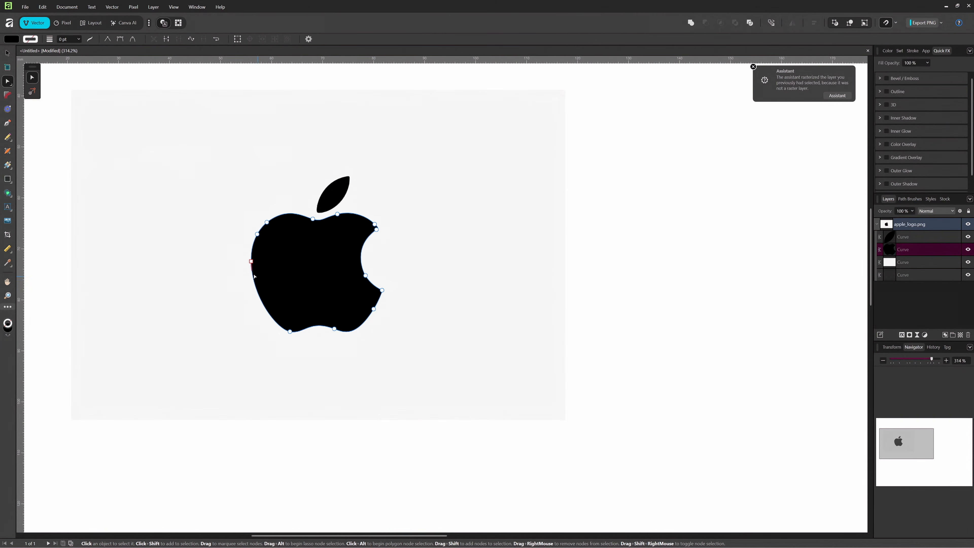
- Switch to Affinity and select the leaf curve of the traced Apple logo
{"action": "left_click", "coordinate": [336, 190]}
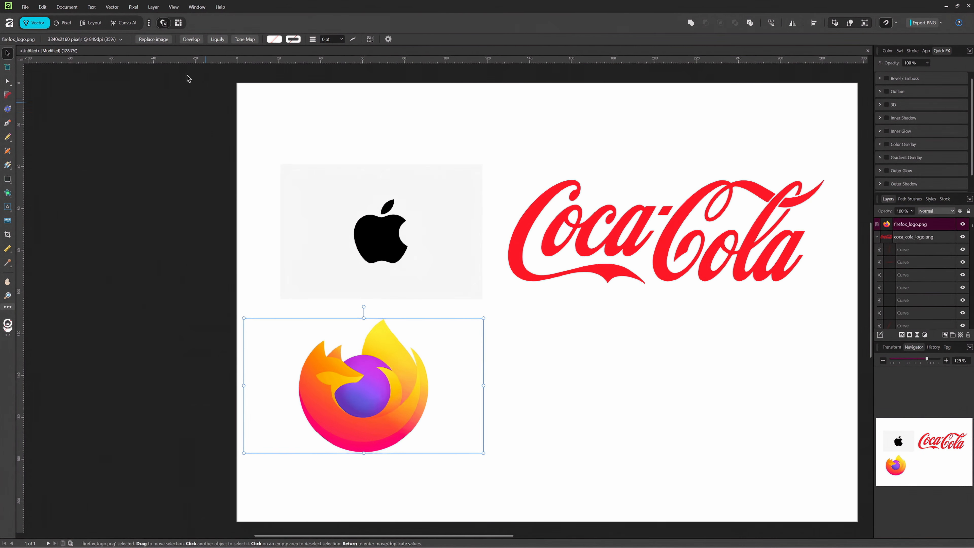
- Start an Image Trace of the Firefox logo image
{"action": "left_click", "coordinate": [112, 7]}
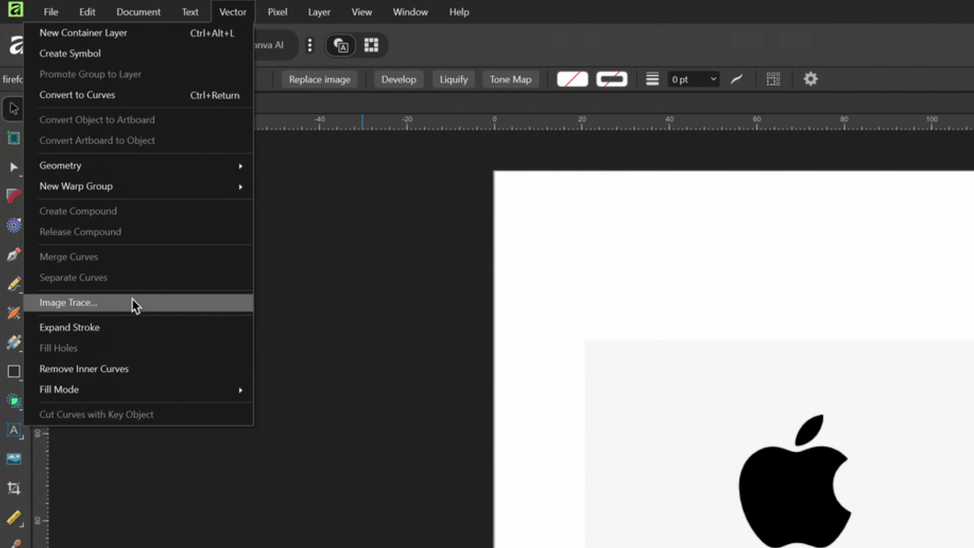
{"action": "left_click", "coordinate": [135, 306]}
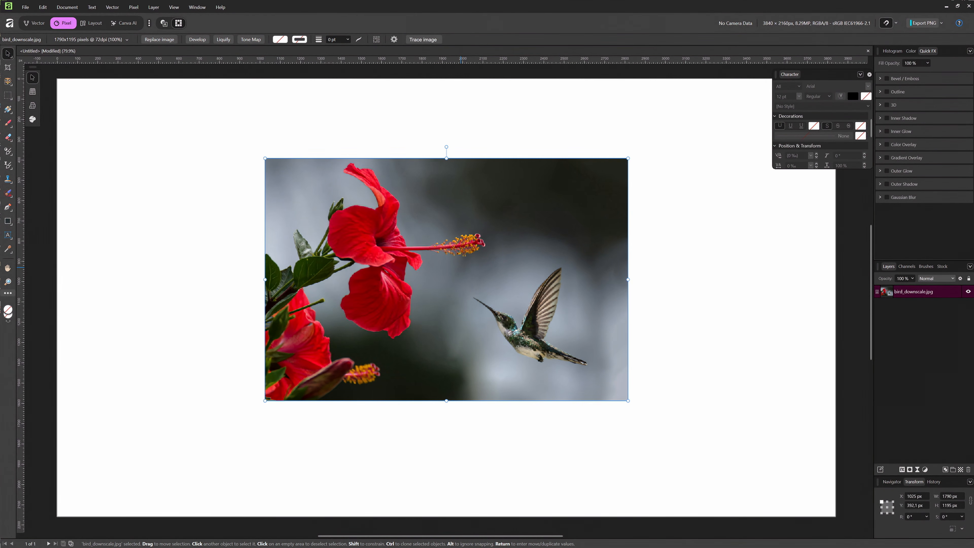
- Look for a trace command among the options of the hummingbird photo layer
{"action": "right_click", "coordinate": [582, 362]}
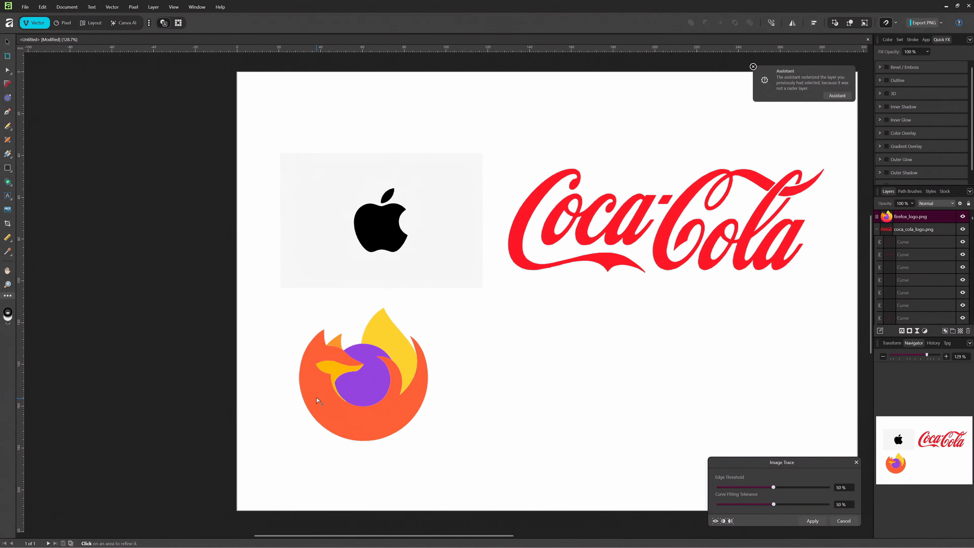
{"action": "scroll", "coordinate": [505, 373], "scroll_direction": "up", "scroll_amount": 5}
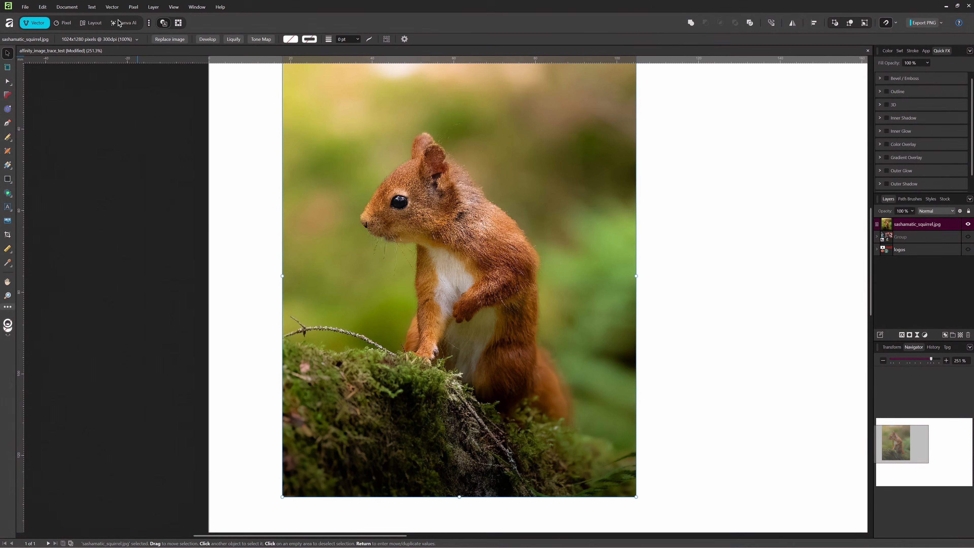
- Start an Image Trace of the squirrel photo and examine the traced result up close
{"action": "left_click", "coordinate": [24, 7]}
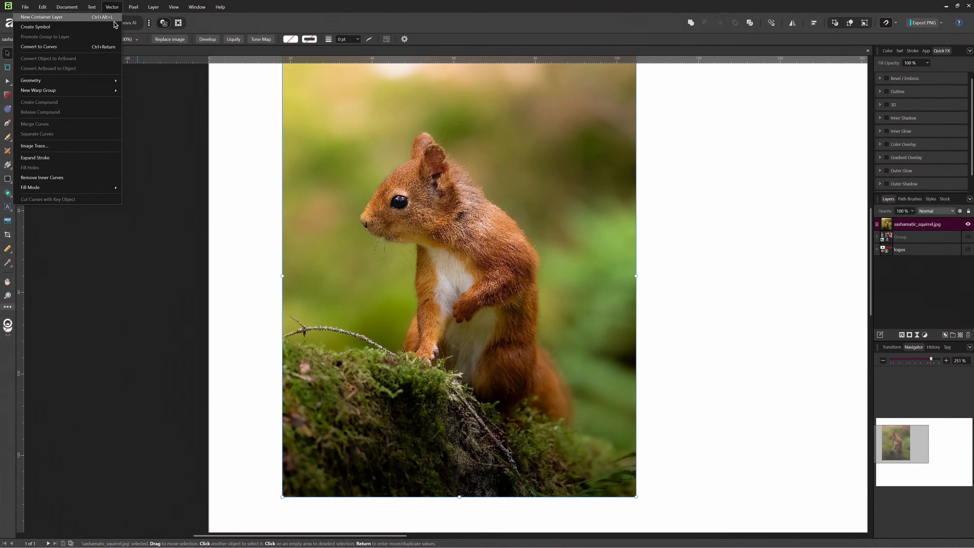
{"action": "left_click", "coordinate": [68, 151]}
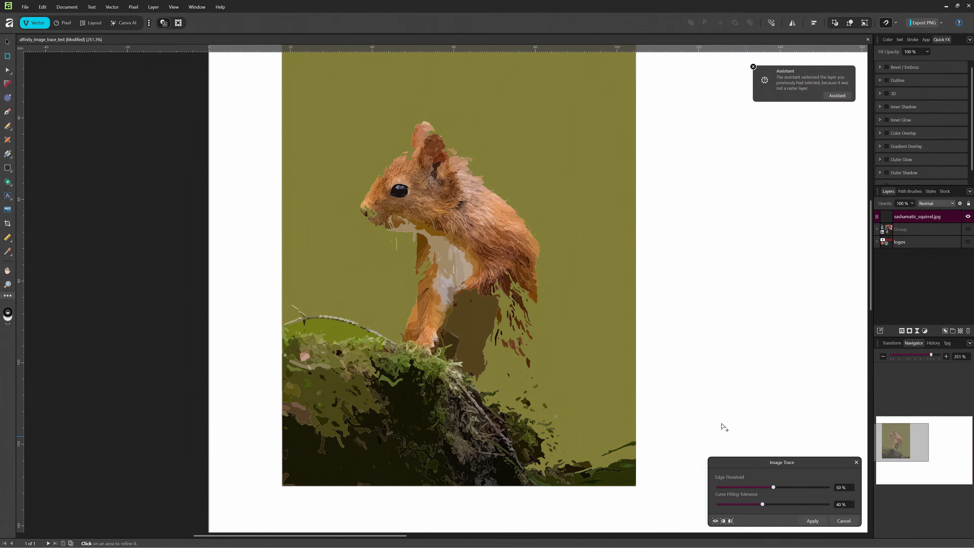
{"action": "left_click_drag", "start_coordinate": [766, 462], "coordinate": [703, 323]}
{"action": "scroll", "coordinate": [562, 271], "scroll_direction": "up", "scroll_amount": 4}
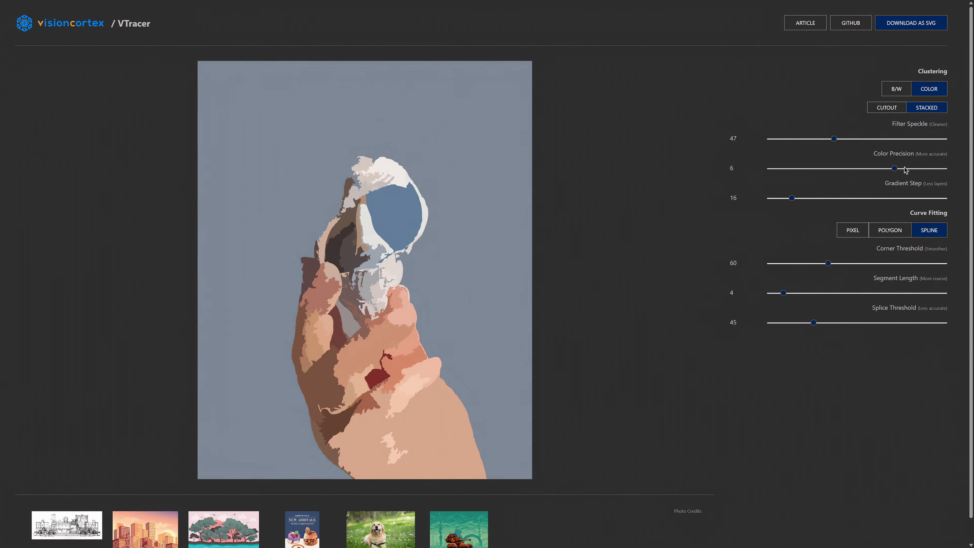
- Switch to VTracer and set the Color Precision to 8 for the photo of the hand holding a shell
{"action": "left_click_drag", "start_coordinate": [897, 169], "coordinate": [935, 169]}
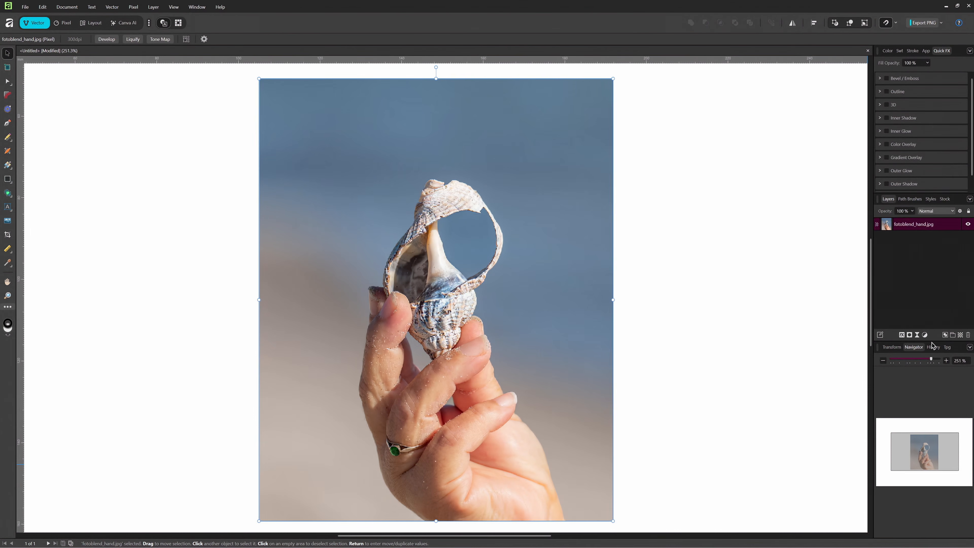
- Switch to Affinity, add a Posterize adjustment with 8 levels to the hand photo and merge it into the image
{"action": "left_click", "coordinate": [924, 335]}
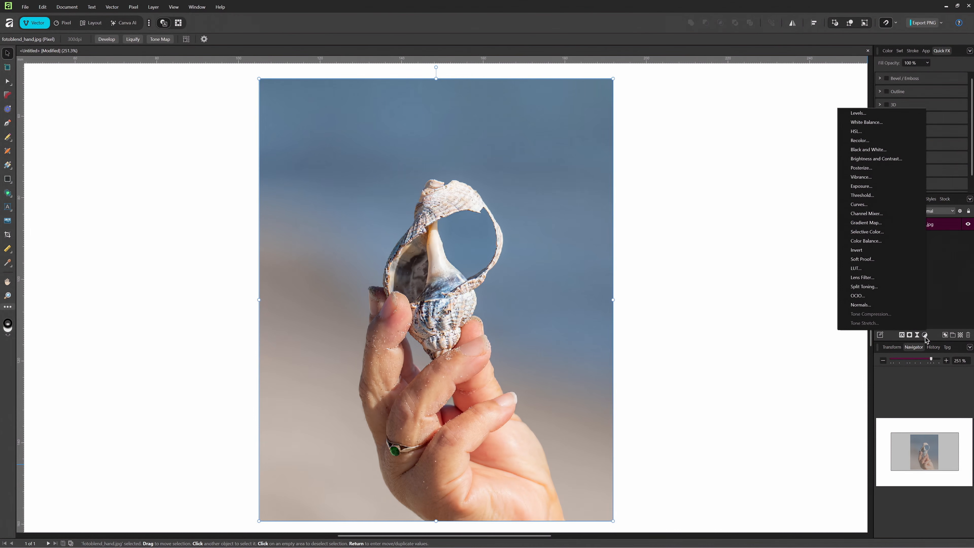
{"action": "left_click", "coordinate": [885, 169]}
{"action": "left_click_drag", "start_coordinate": [706, 509], "coordinate": [709, 509]}
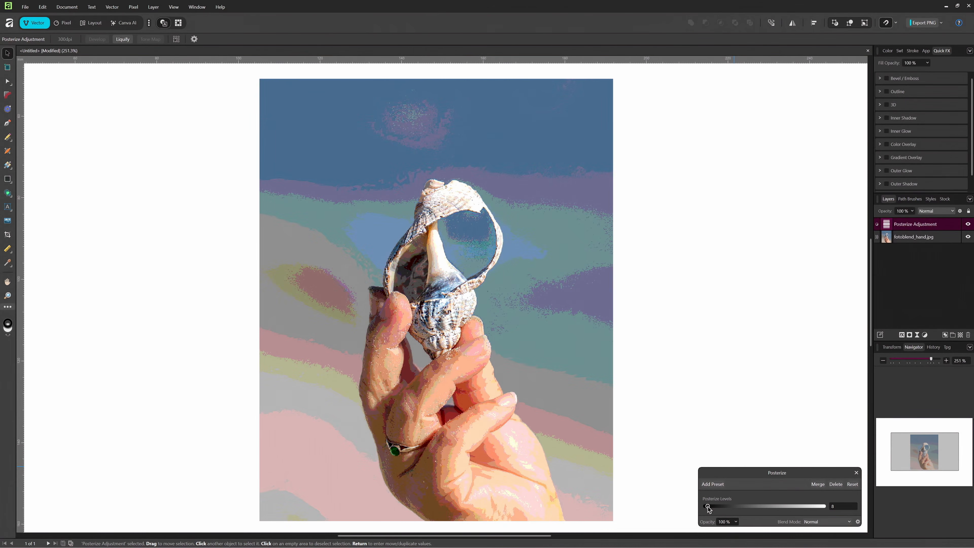
{"action": "left_click", "coordinate": [818, 484]}
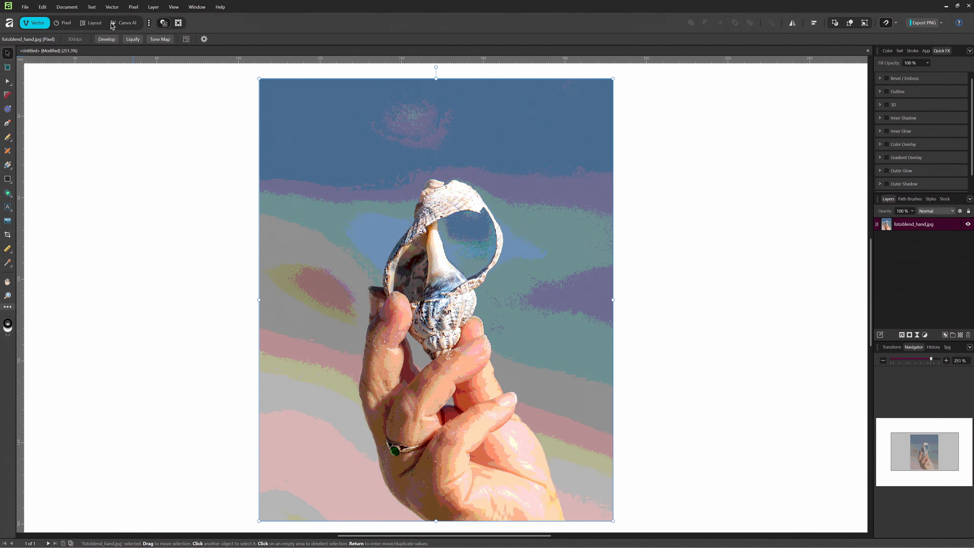
- Try an Image Trace of the posterized hand photo with Edge Threshold 46% and Curve Fitting Tolerance 50%, and cancel it
{"action": "left_click", "coordinate": [112, 7]}
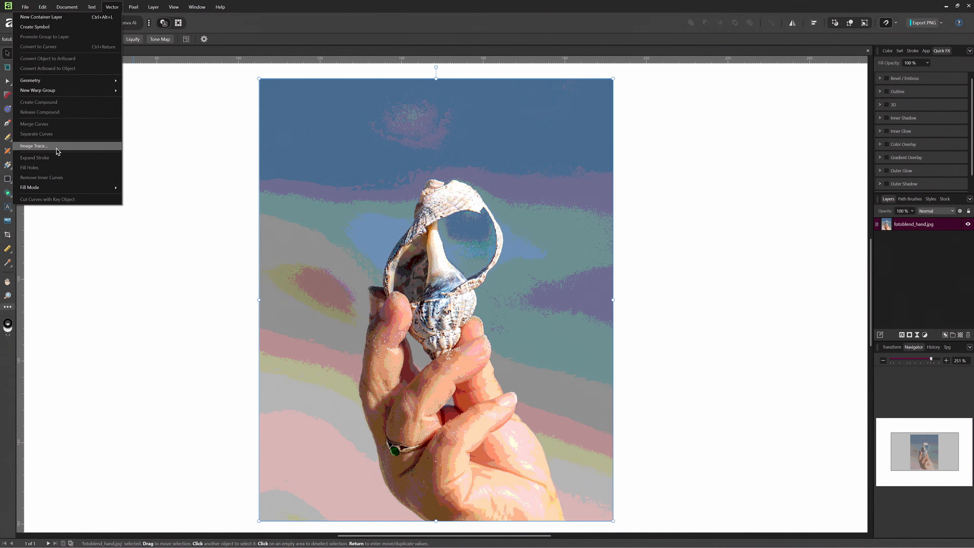
{"action": "left_click", "coordinate": [37, 146]}
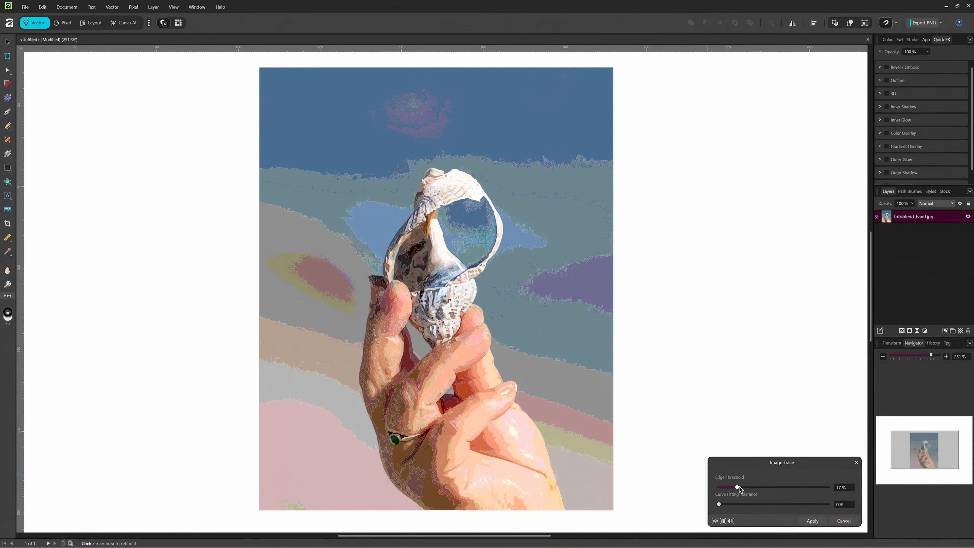
{"action": "mouse_move", "coordinate": [736, 487]}
{"action": "left_mouse_down"}
{"action": "mouse_move", "coordinate": [728, 486]}
{"action": "mouse_move", "coordinate": [759, 489]}
{"action": "mouse_move", "coordinate": [774, 505]}
{"action": "left_mouse_up"}
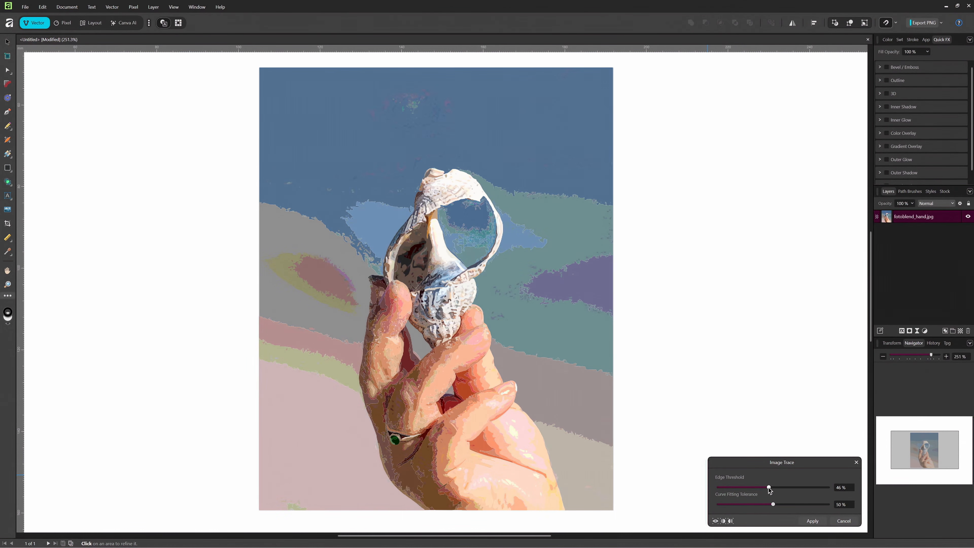
{"action": "left_click", "coordinate": [844, 521]}
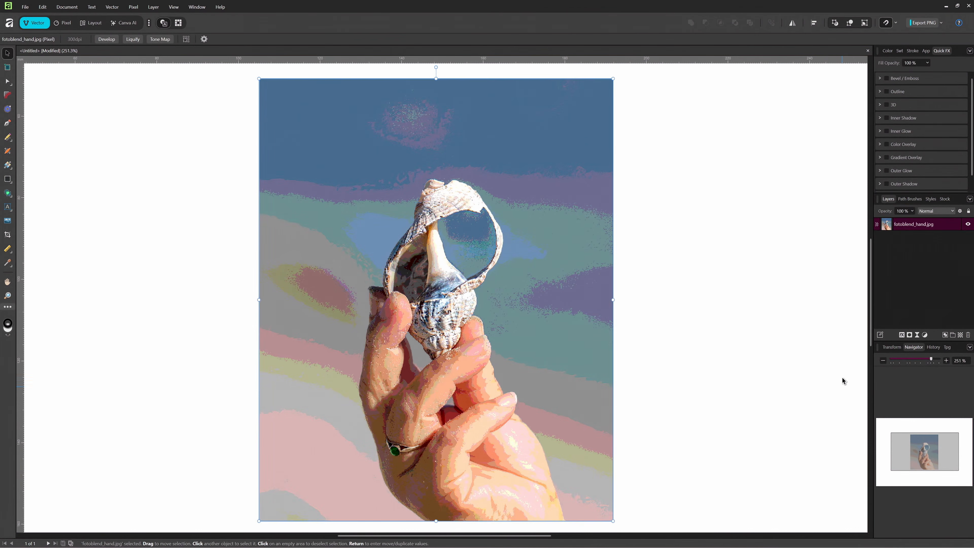
- Undo the merge of the Posterize adjustment on the hand photo, set its Posterize Levels to 9 and merge it again
{"action": "key", "text": "ctrl+z"}
{"action": "double_click", "coordinate": [886, 224]}
{"action": "mouse_move", "coordinate": [708, 507]}
{"action": "left_mouse_down"}
{"action": "mouse_move", "coordinate": [721, 507]}
{"action": "mouse_move", "coordinate": [708, 507]}
{"action": "left_mouse_up"}
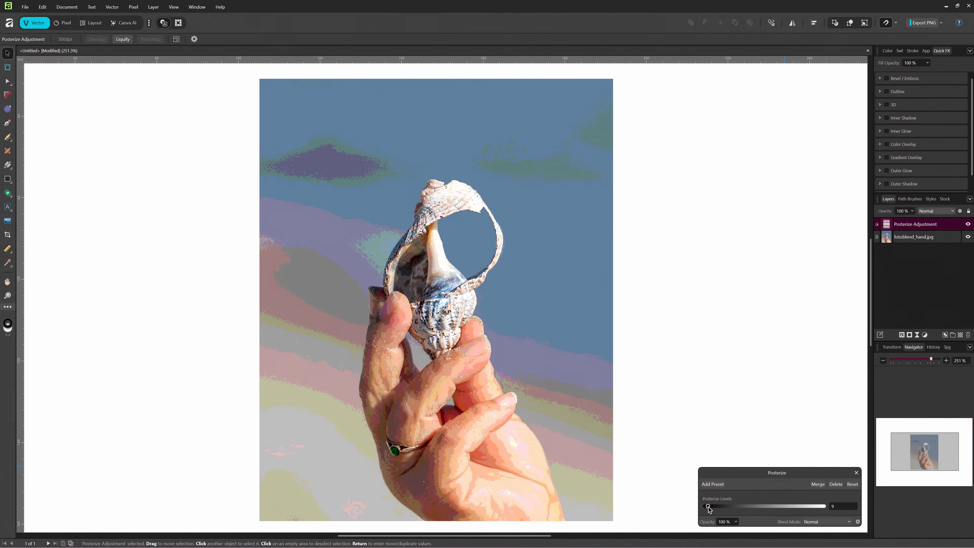
{"action": "left_click", "coordinate": [817, 484]}
{"action": "left_click", "coordinate": [57, 115]}
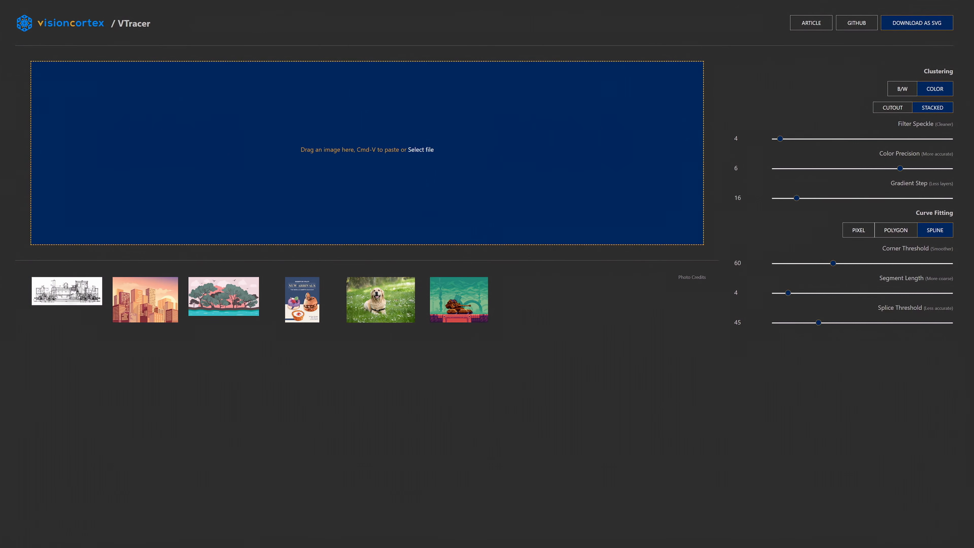
- Load the squirrel photo into VTracer and set Filter Speckle to 39 and Color Precision to 3
{"action": "left_click_drag", "start_coordinate": [234, 124], "coordinate": [381, 122]}
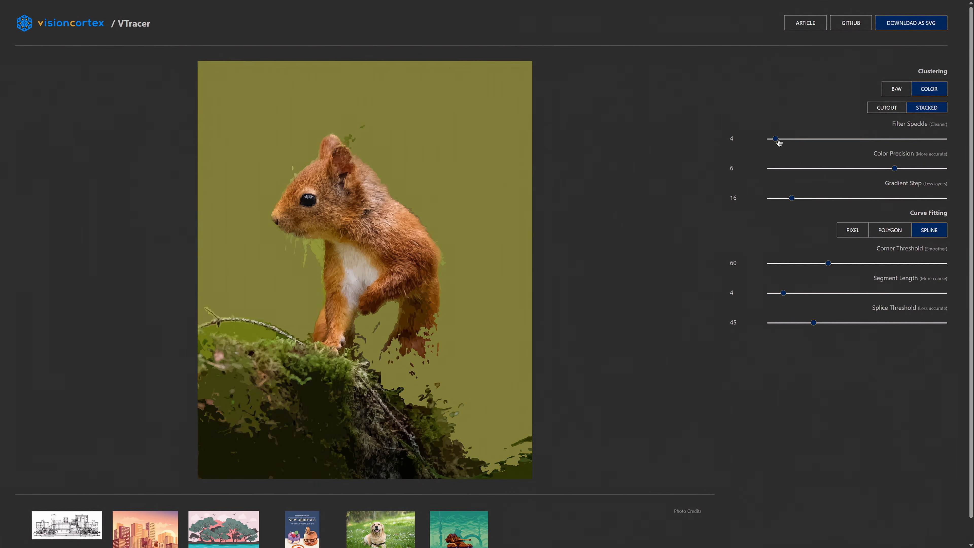
{"action": "left_click_drag", "start_coordinate": [778, 142], "coordinate": [794, 143]}
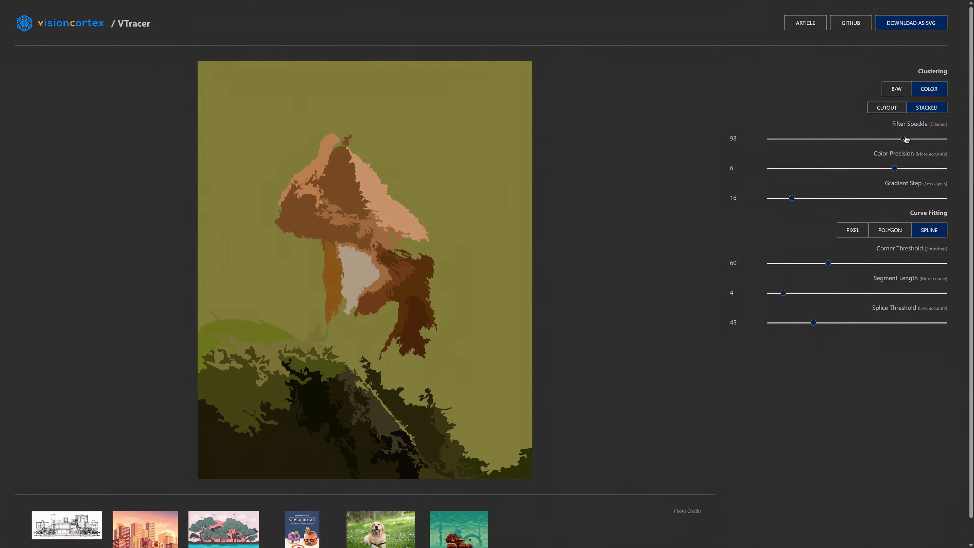
{"action": "left_click_drag", "start_coordinate": [882, 140], "coordinate": [823, 139]}
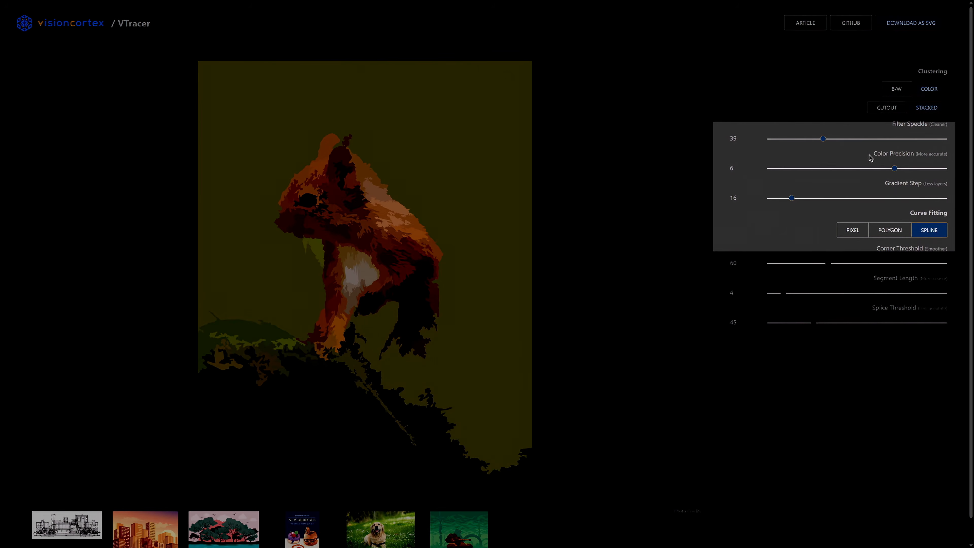
{"action": "left_click_drag", "start_coordinate": [895, 169], "coordinate": [845, 169]}
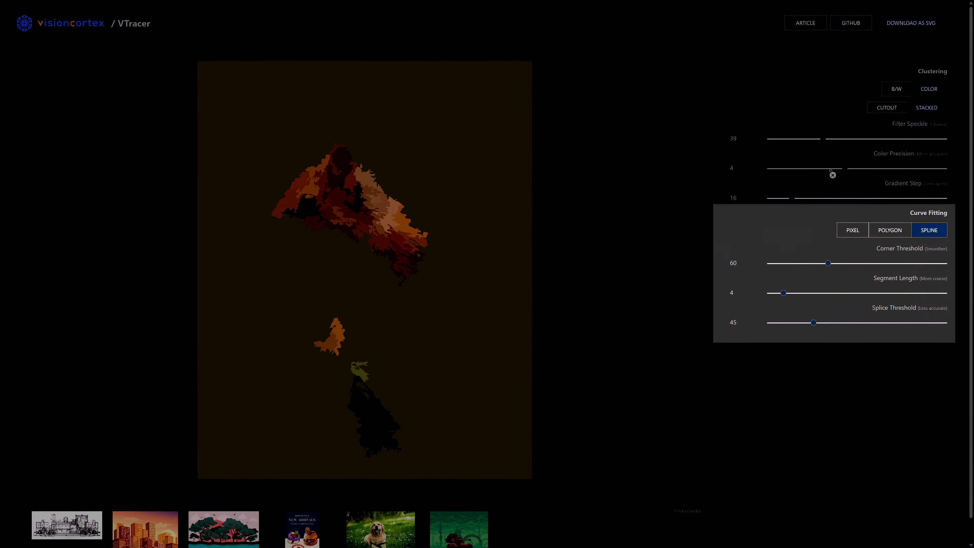
{"action": "left_click", "coordinate": [814, 169]}
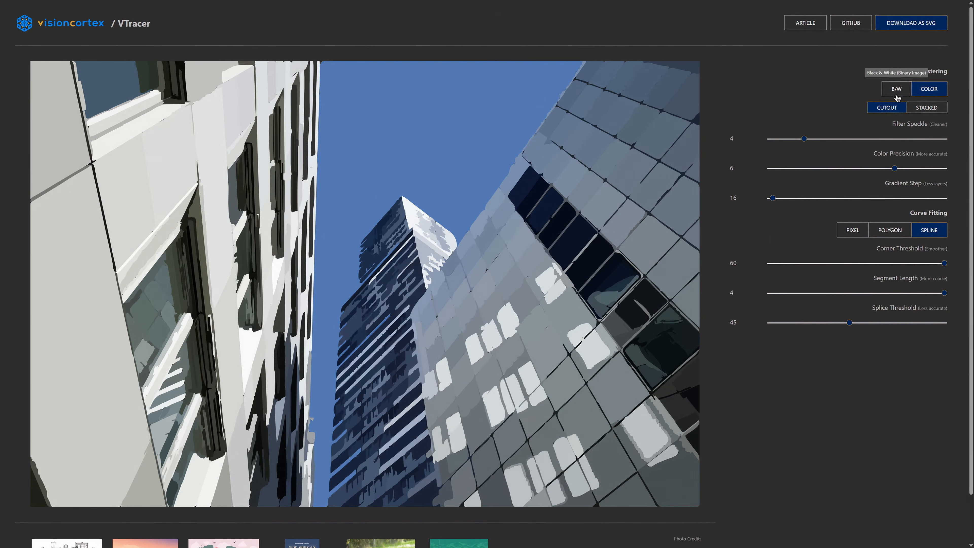
- Try B/W clustering on the skyscraper photo and return it to Color
{"action": "left_click", "coordinate": [897, 94]}
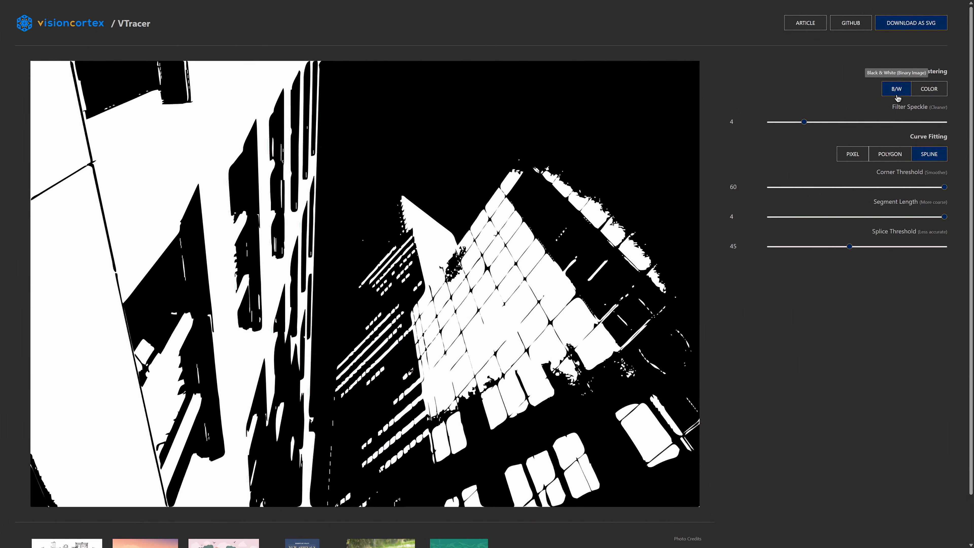
{"action": "left_click", "coordinate": [930, 92]}
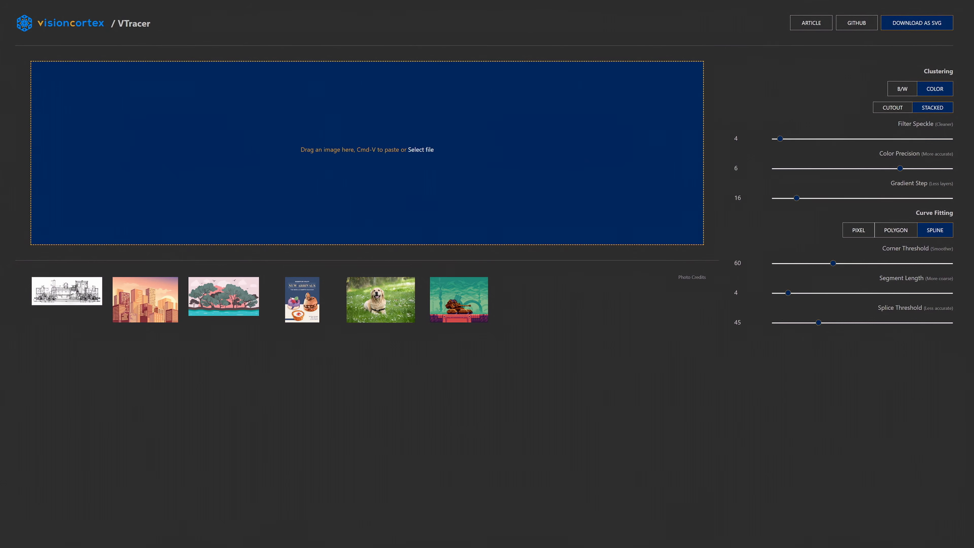
{"action": "left_click_drag", "start_coordinate": [0, 127], "coordinate": [240, 123]}
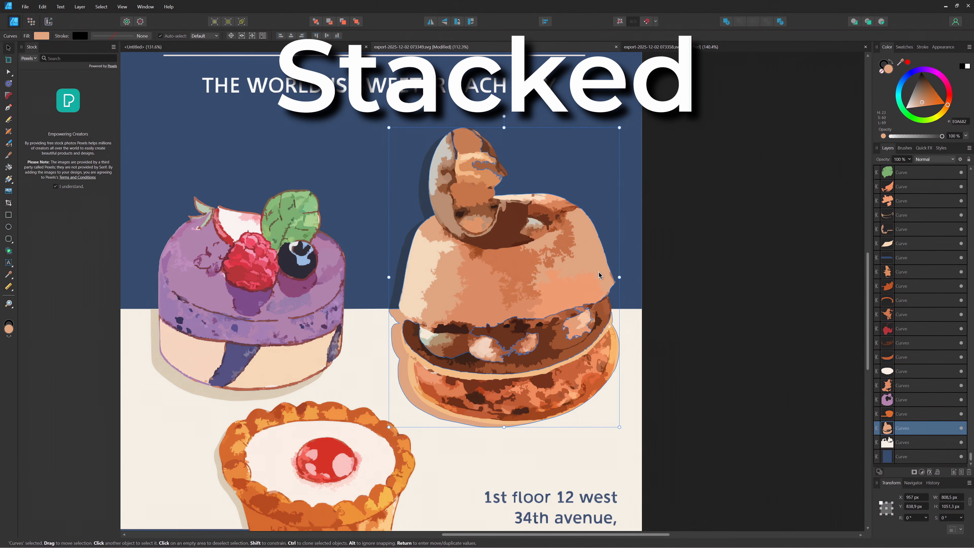
- In Affinity, move traced shapes of the chocolate pastry aside in the stacked and cutout SVG exports to compare their layering
{"action": "left_click_drag", "start_coordinate": [589, 259], "coordinate": [373, 208]}
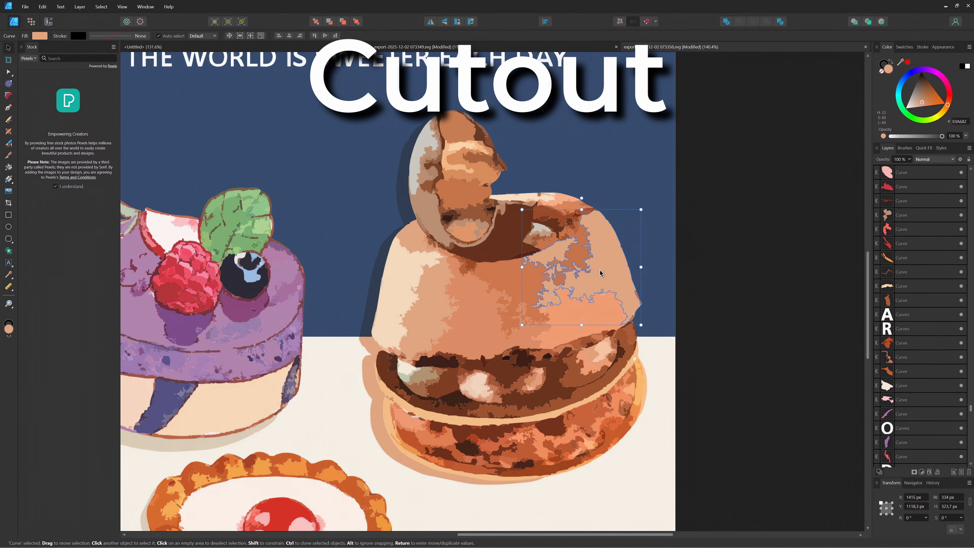
{"action": "left_click_drag", "start_coordinate": [621, 224], "coordinate": [666, 187]}
{"action": "left_click_drag", "start_coordinate": [432, 309], "coordinate": [355, 205]}
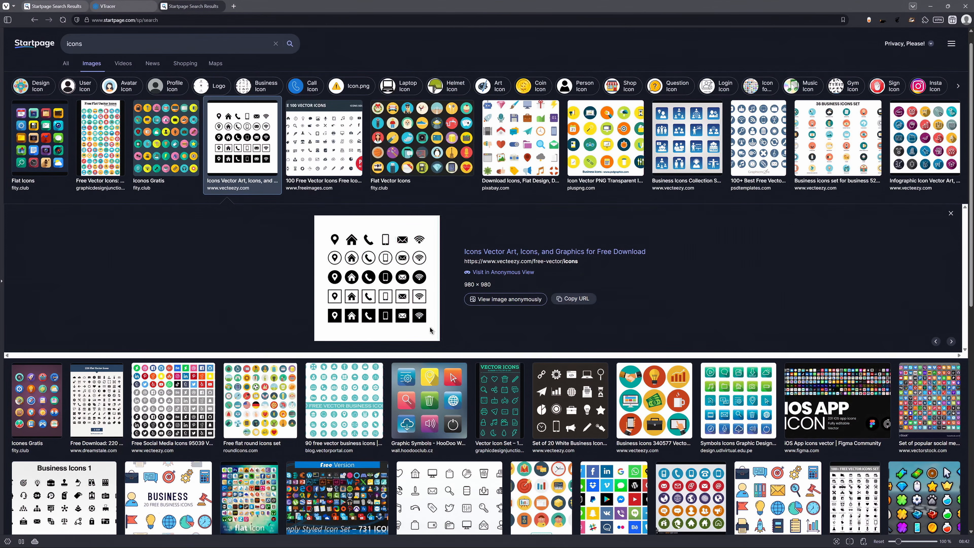
- Switch to the browser and bring the black icon sheet from the "icons" image results into VTracer
{"action": "scroll", "coordinate": [430, 330], "scroll_direction": "down", "scroll_amount": 1}
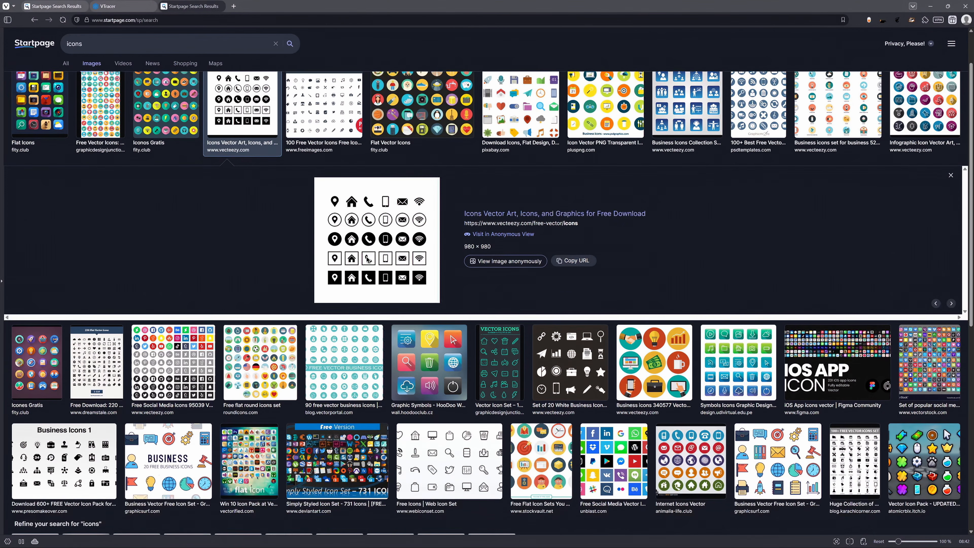
{"action": "left_click_drag", "start_coordinate": [376, 240], "coordinate": [309, 232]}
{"action": "scroll", "coordinate": [395, 279], "scroll_direction": "down", "scroll_amount": 2}
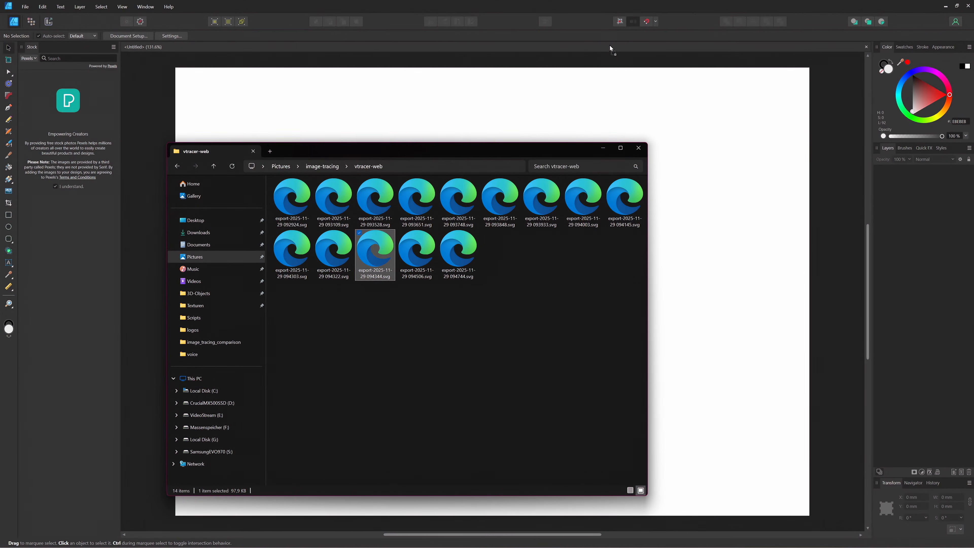
- Open the traced Coca-Cola logo export-2025-11-29 094344.svg in Affinity and examine the nodes of its individual letter and swoosh curves
{"action": "left_click_drag", "start_coordinate": [610, 46], "coordinate": [610, 50]}
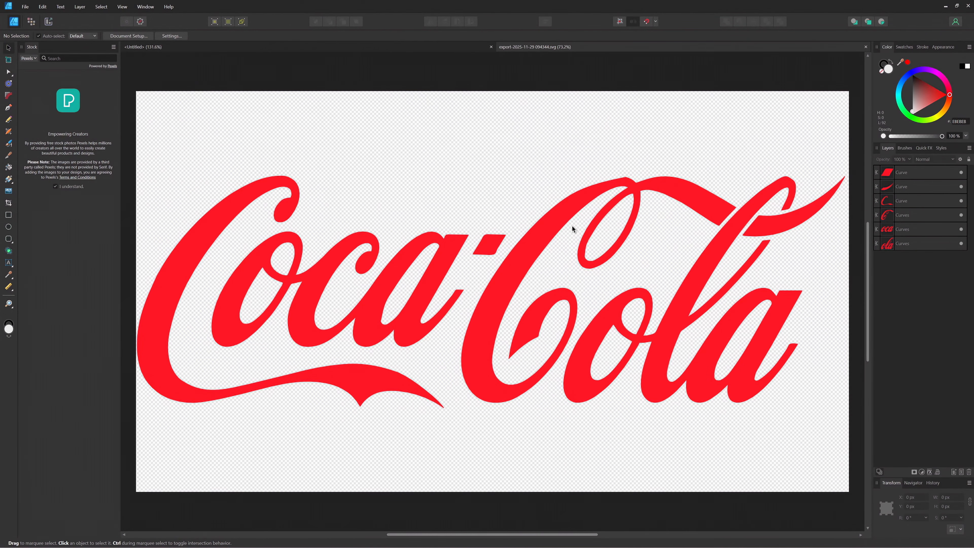
{"action": "key", "text": "a"}
{"action": "left_click", "coordinate": [559, 218]}
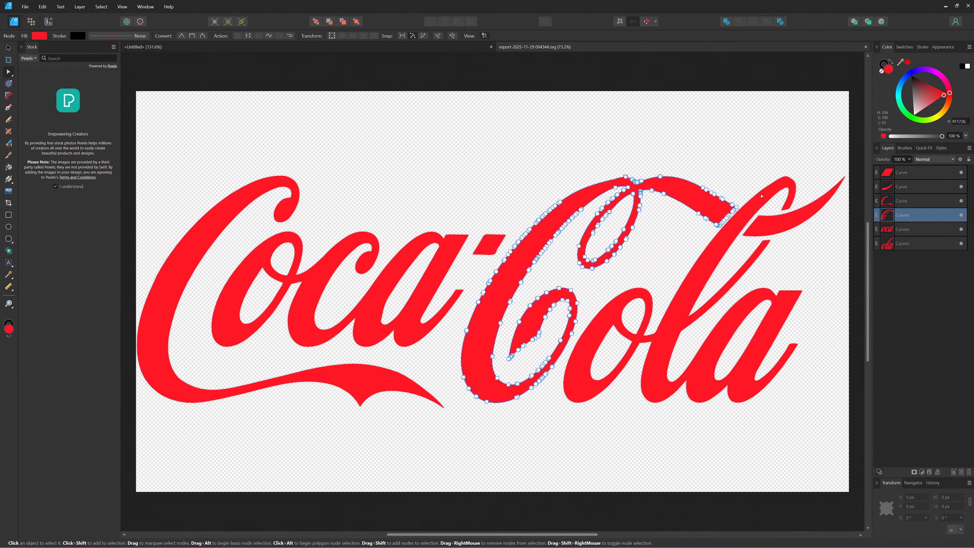
{"action": "left_click", "coordinate": [785, 217]}
{"action": "left_click", "coordinate": [793, 225]}
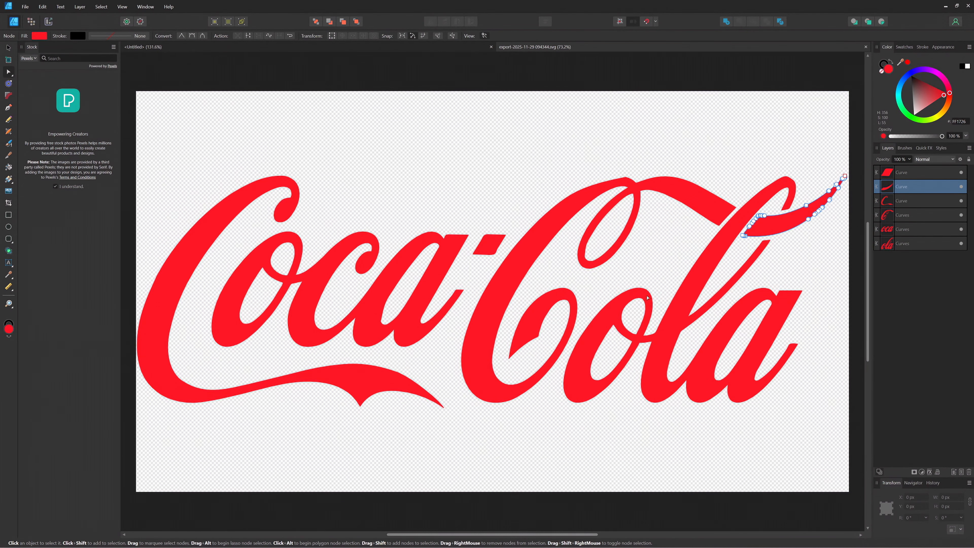
{"action": "left_click", "coordinate": [645, 298]}
{"action": "left_click", "coordinate": [436, 265]}
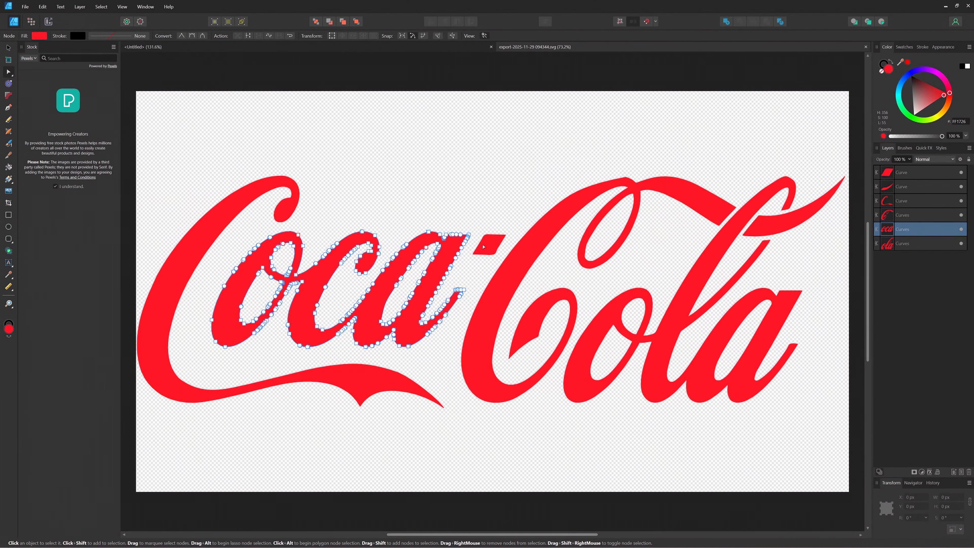
{"action": "left_click", "coordinate": [484, 246]}
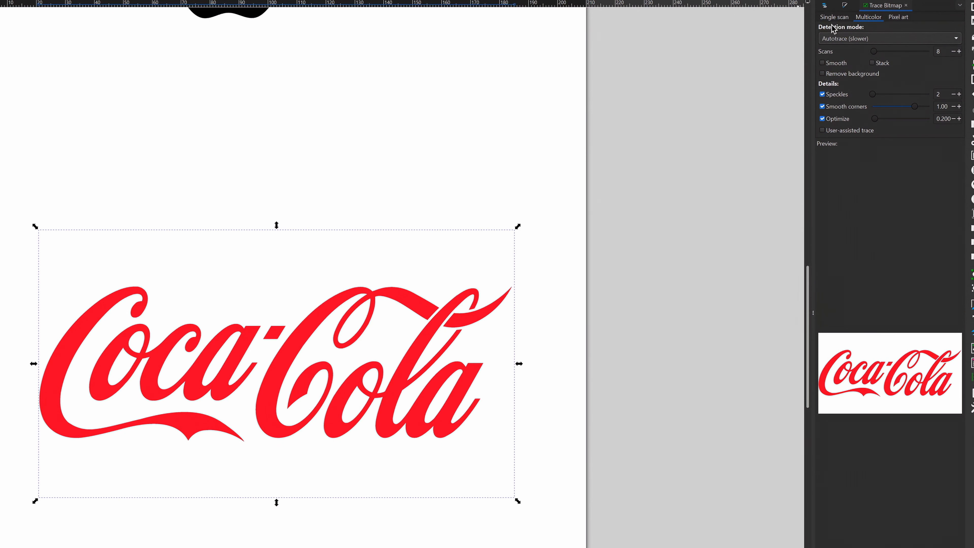
- Switch to Inkscape, look at the Single scan and Multicolor trace settings, and open Trace Bitmap for the Coca-Cola logo
{"action": "left_click", "coordinate": [835, 17]}
{"action": "left_click", "coordinate": [870, 19]}
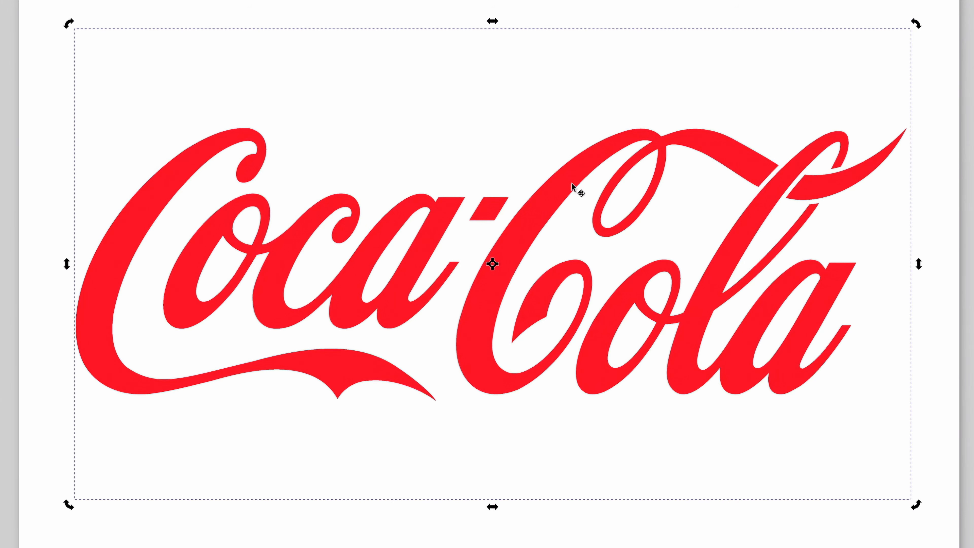
{"action": "right_click", "coordinate": [572, 188]}
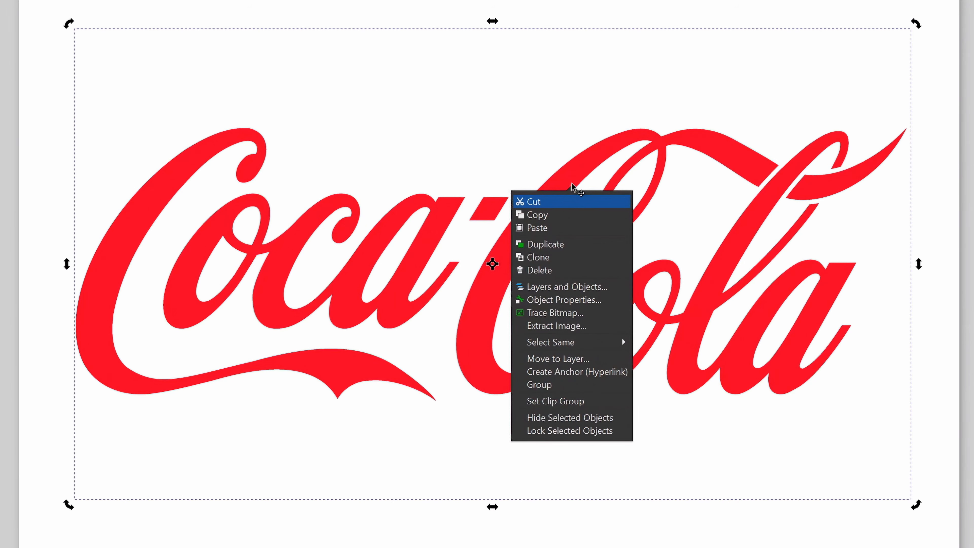
{"action": "left_click", "coordinate": [605, 318]}
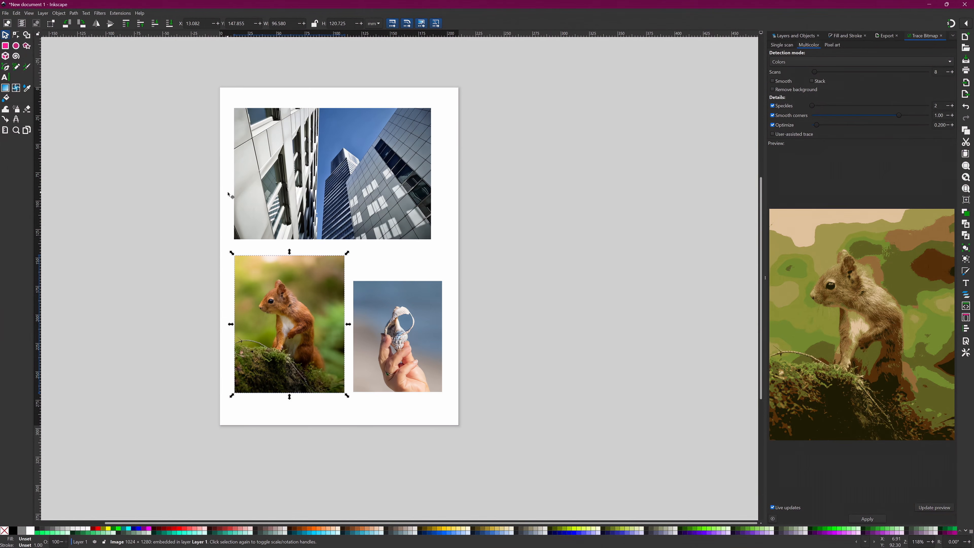
- Compare the Multicolor trace previews of the skyscraper, squirrel and hand photos using the Colors detection mode with 8 scans
{"action": "left_click", "coordinate": [327, 166]}
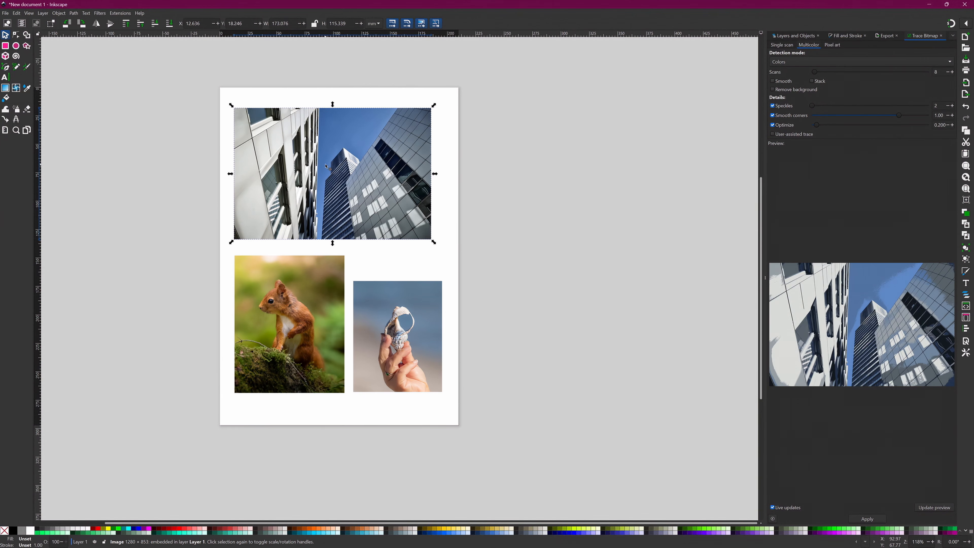
{"action": "left_click", "coordinate": [401, 336]}
{"action": "left_click", "coordinate": [266, 319]}
{"action": "left_click", "coordinate": [367, 341]}
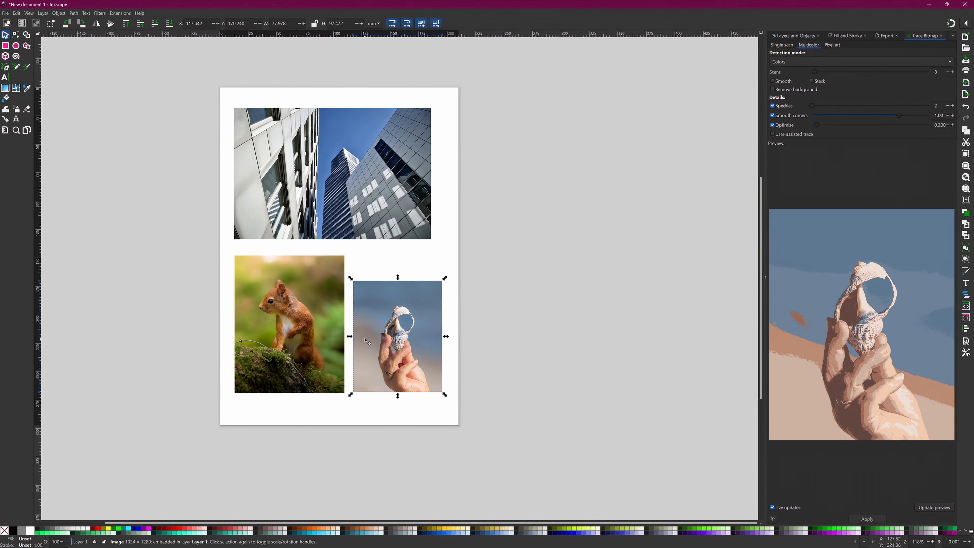
{"action": "left_click", "coordinate": [332, 207]}
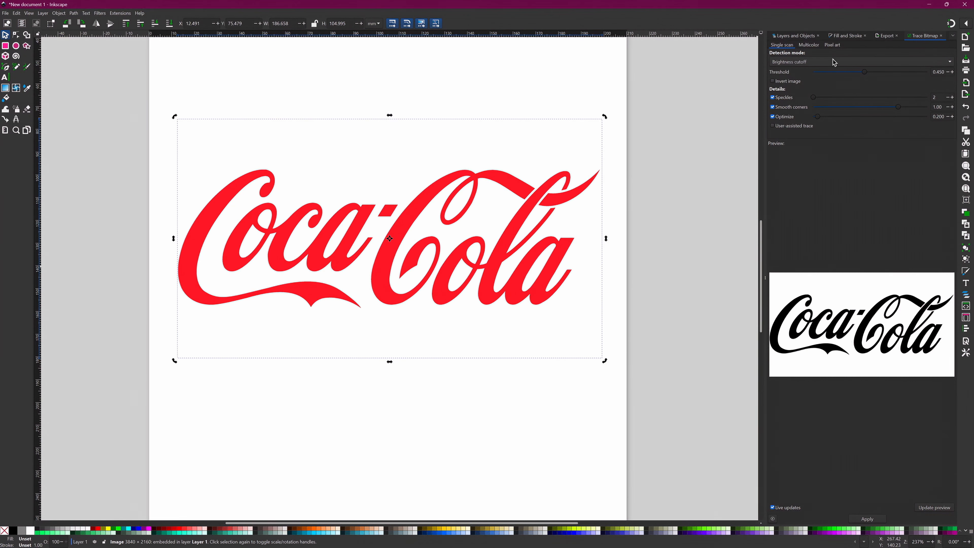
- Review the Multicolor, Pixel art and Single scan trace types for the Coca-Cola logo and list their detection modes
{"action": "left_click", "coordinate": [810, 45]}
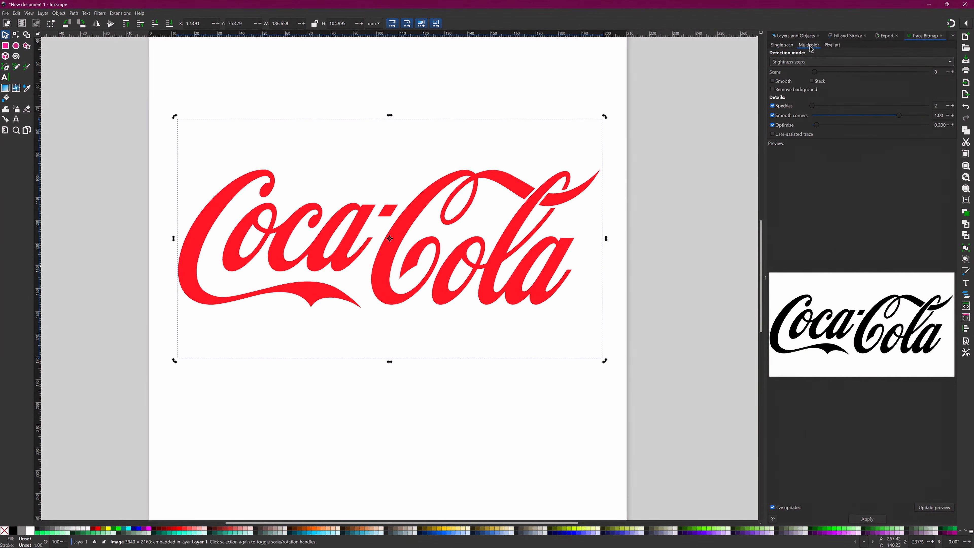
{"action": "left_click", "coordinate": [834, 45]}
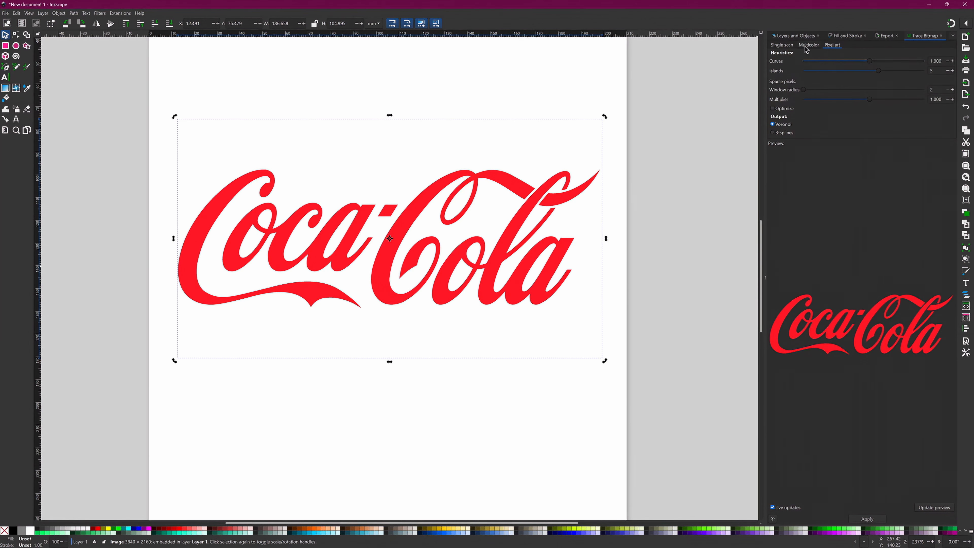
{"action": "left_click", "coordinate": [783, 45]}
{"action": "left_click", "coordinate": [812, 63]}
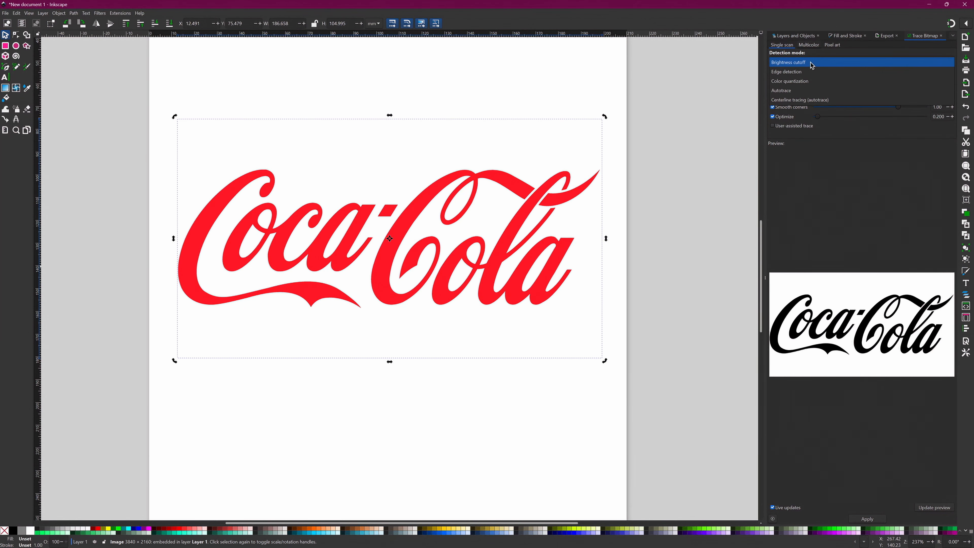
{"action": "left_click", "coordinate": [808, 45]}
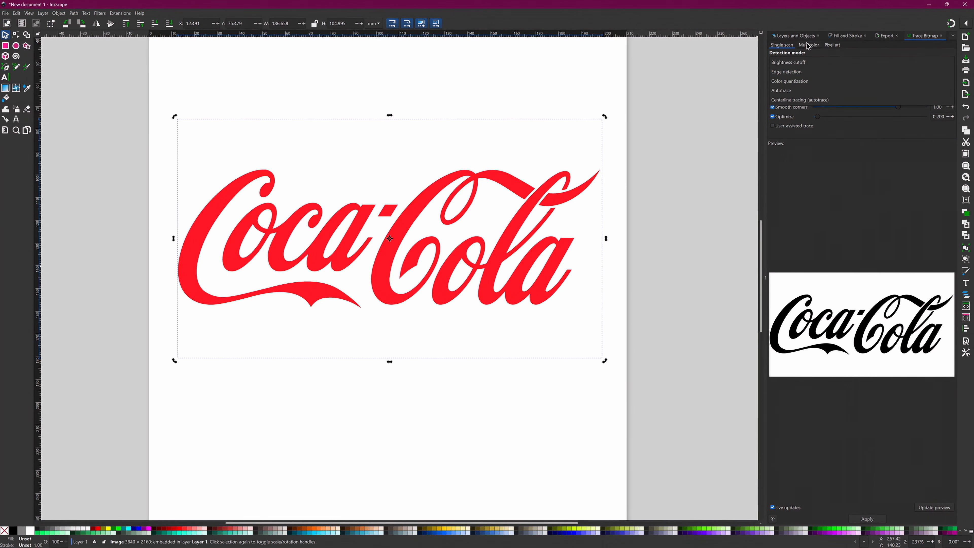
{"action": "left_click", "coordinate": [809, 46]}
{"action": "left_click", "coordinate": [808, 62]}
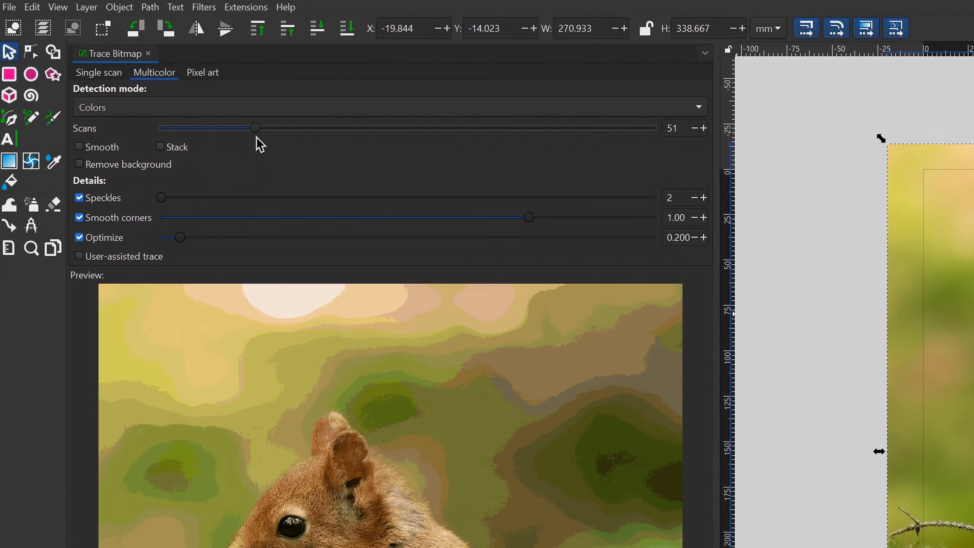
- Enable User-assisted trace for the outlined squirrel photo in the 51-scan Multicolor settings
{"action": "scroll", "coordinate": [959, 314], "scroll_direction": "up", "scroll_amount": 1}
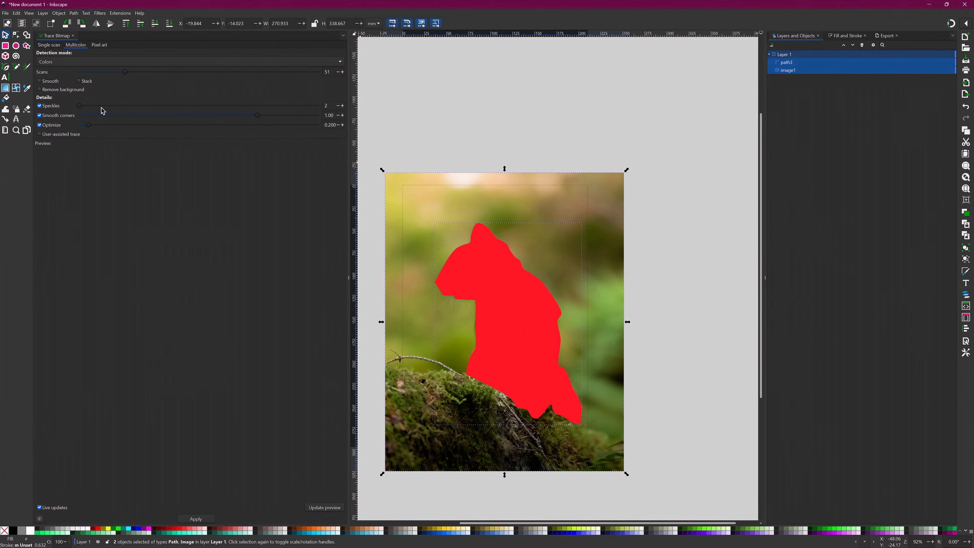
{"action": "left_click", "coordinate": [47, 135]}
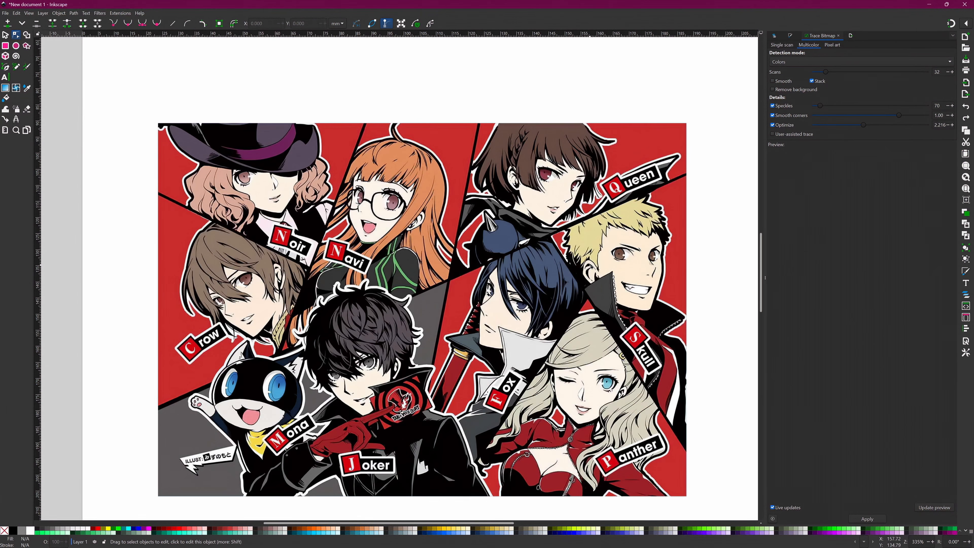
- Select the comic character illustration, and set the Multicolor trace of the Firefox logo to 6 scans
{"action": "key", "text": "s"}
{"action": "left_click", "coordinate": [528, 205]}
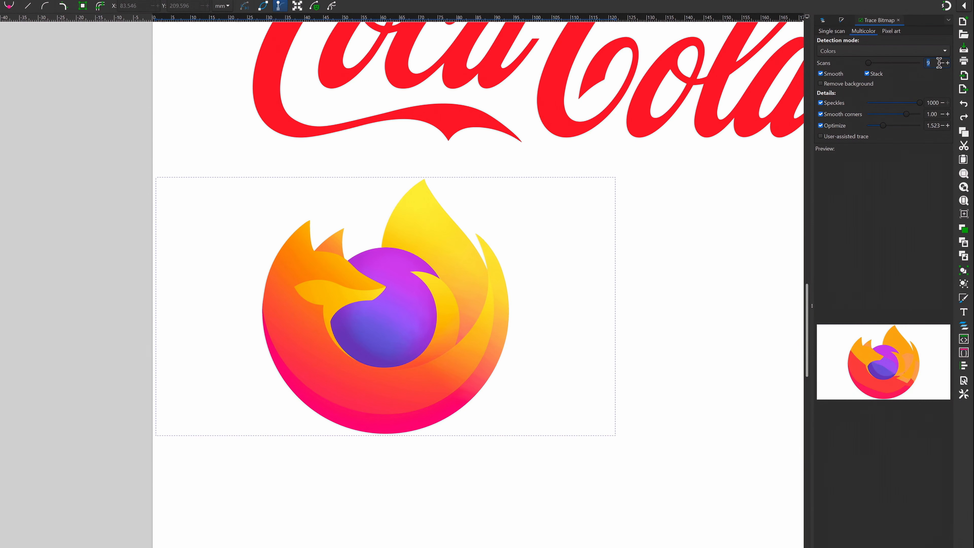
{"action": "left_click", "coordinate": [942, 62]}
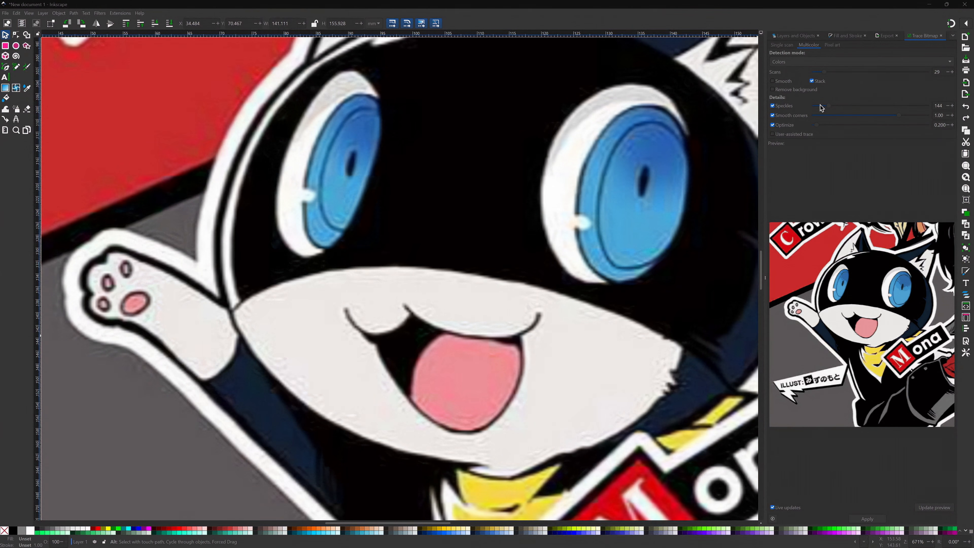
- Set Speckles to 0 and apply the stacked 29-scan Colors trace to the cat character illustration
{"action": "left_click_drag", "start_coordinate": [821, 107], "coordinate": [809, 108]}
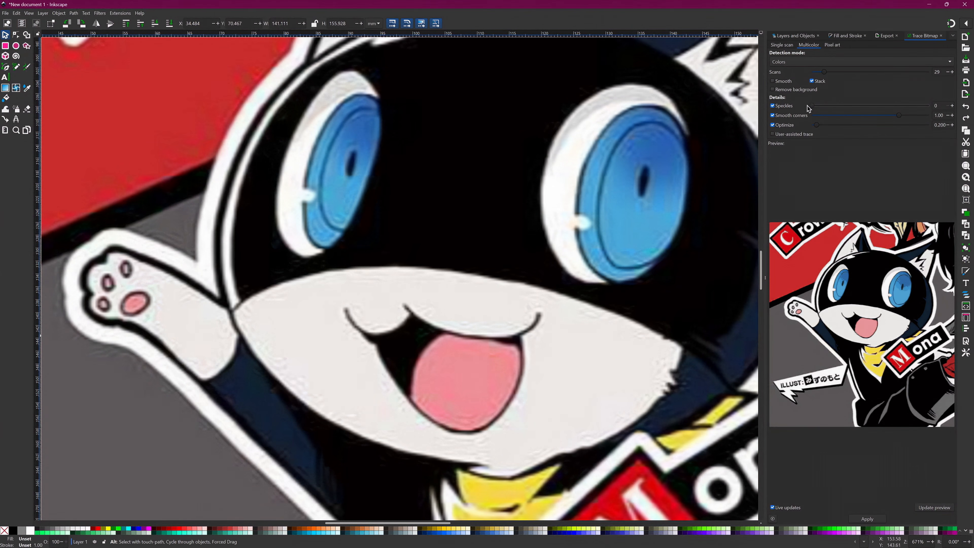
{"action": "left_click", "coordinate": [867, 518]}
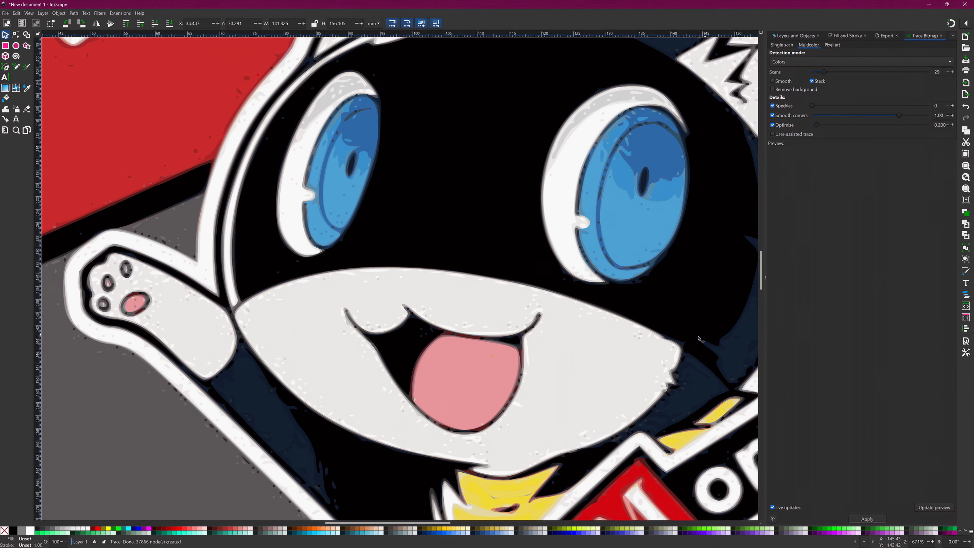
{"action": "scroll", "coordinate": [535, 368], "scroll_direction": "up", "scroll_amount": 2}
{"action": "scroll", "coordinate": [536, 369], "scroll_direction": "down", "scroll_amount": 2}
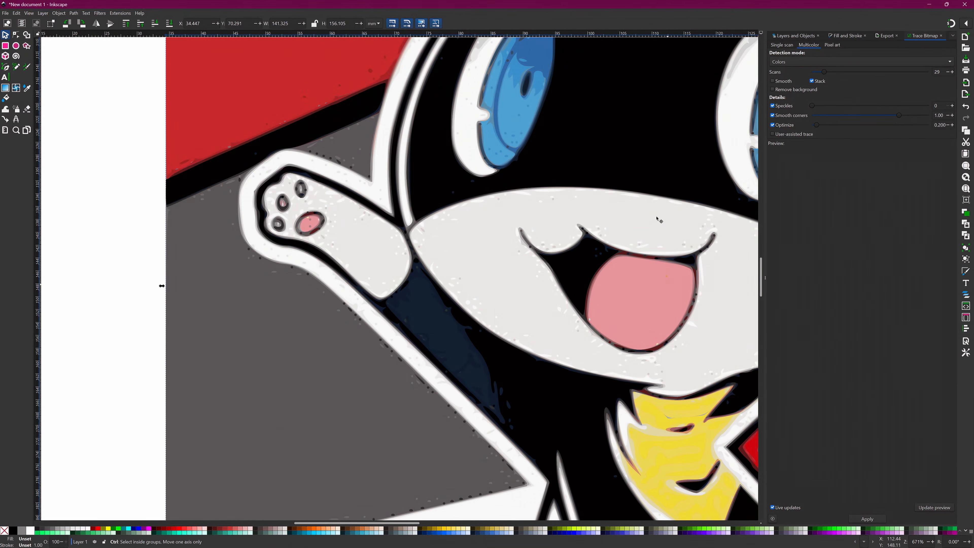
- Undo the cat character's last trace and retrace the illustration with Speckles set to 609
{"action": "key", "text": "ctrl+z"}
{"action": "left_click_drag", "start_coordinate": [813, 106], "coordinate": [847, 108]}
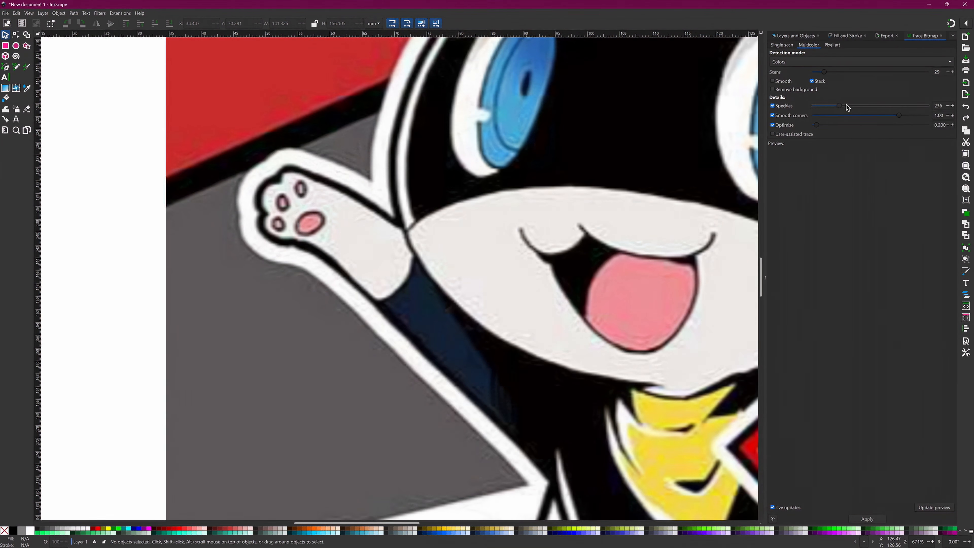
{"action": "left_click", "coordinate": [868, 519]}
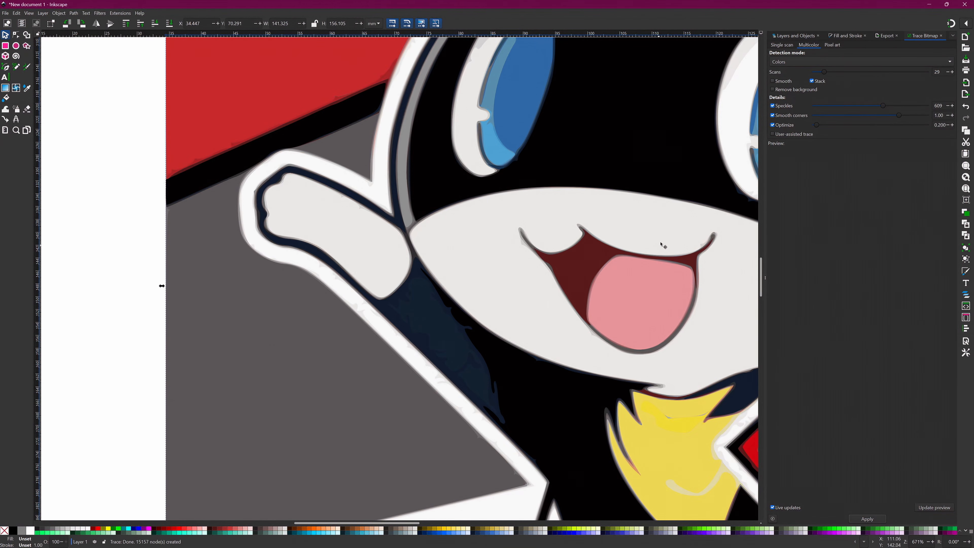
{"action": "scroll", "coordinate": [663, 239], "scroll_direction": "up", "scroll_amount": 3}
{"action": "scroll", "coordinate": [698, 304], "scroll_direction": "down", "scroll_amount": 3}
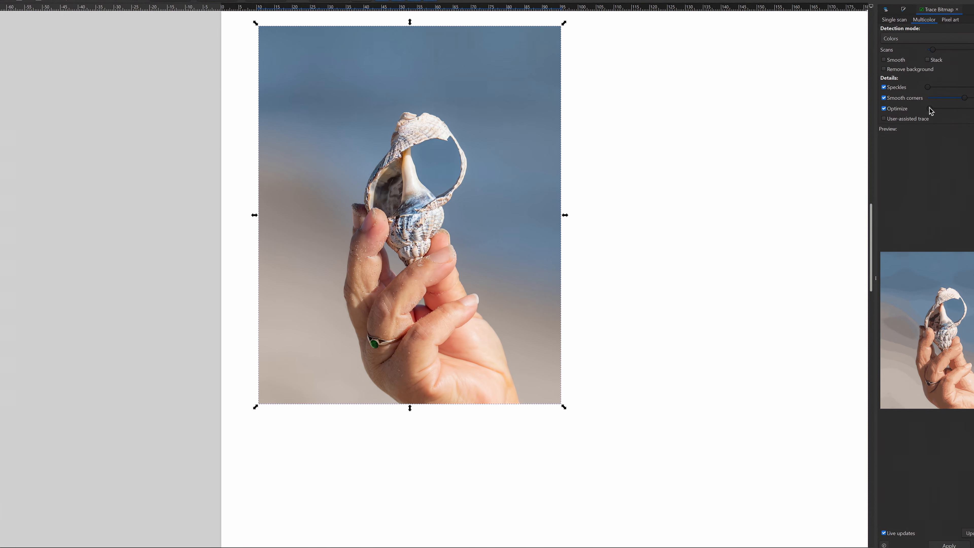
- Apply the unstacked Multicolor trace in Colors mode to the photo of a hand holding a shell
{"action": "left_click", "coordinate": [949, 545]}
{"action": "scroll", "coordinate": [401, 235], "scroll_direction": "up", "scroll_amount": 5}
{"action": "scroll", "coordinate": [307, 241], "scroll_direction": "down", "scroll_amount": 1}
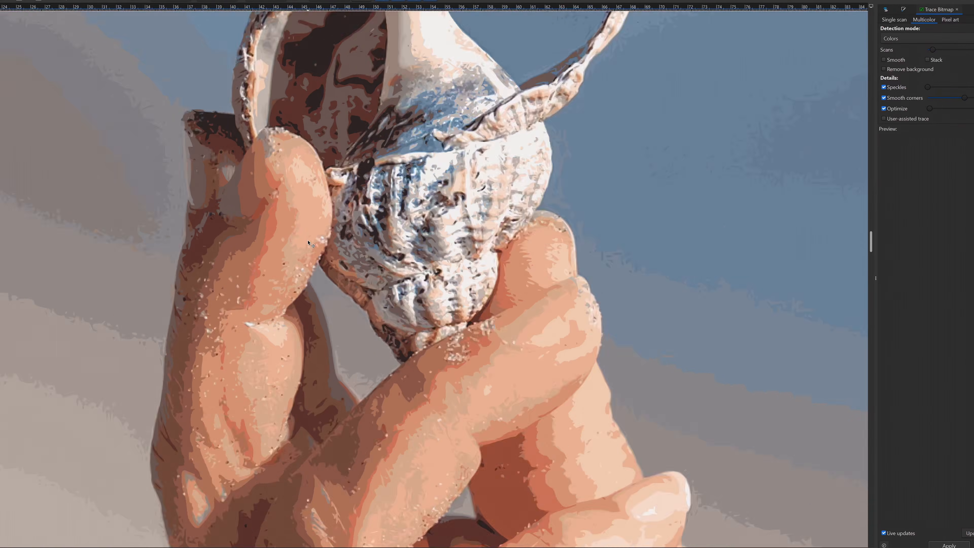
{"action": "scroll", "coordinate": [308, 242], "scroll_direction": "down", "scroll_amount": 5}
{"action": "scroll", "coordinate": [400, 240], "scroll_direction": "up", "scroll_amount": 7}
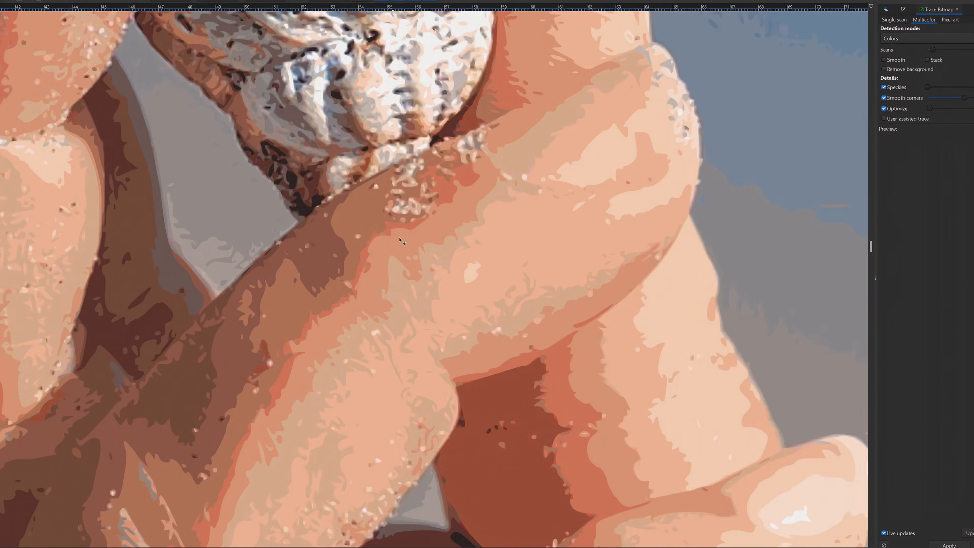
{"action": "scroll", "coordinate": [401, 242], "scroll_direction": "down", "scroll_amount": 7}
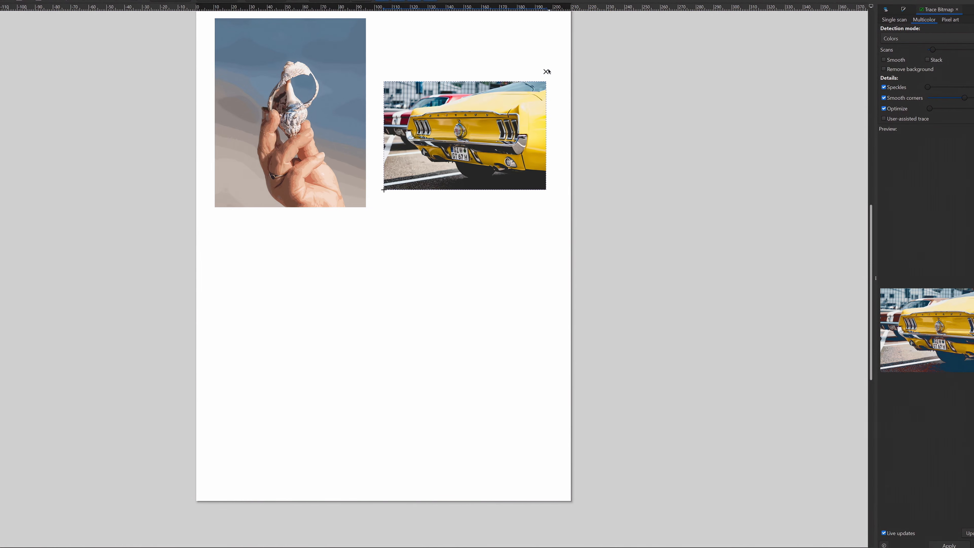
- Place the yellow Mustang photo beside the traced hand photo and apply the Multicolor Colors trace to it
{"action": "left_click_drag", "start_coordinate": [526, 109], "coordinate": [533, 50]}
{"action": "scroll", "coordinate": [577, 144], "scroll_direction": "up", "scroll_amount": 3}
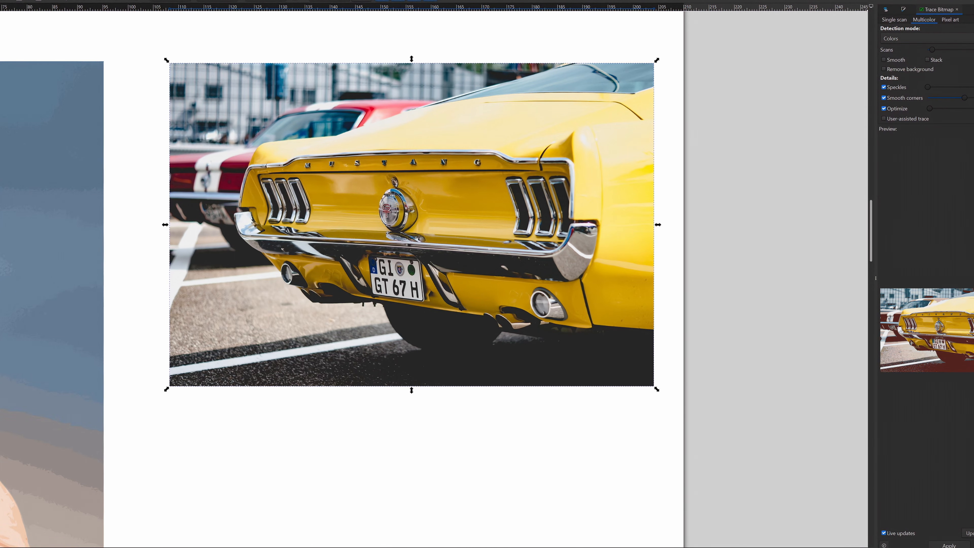
{"action": "left_click", "coordinate": [949, 545]}
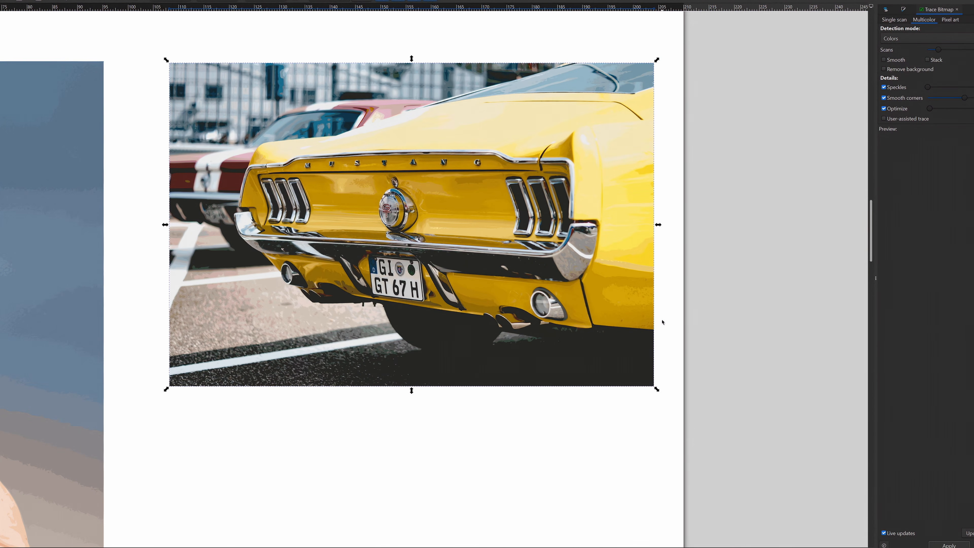
- Examine the path nodes in the traced Mustang's bodywork, lights and bumper
{"action": "left_click", "coordinate": [662, 320]}
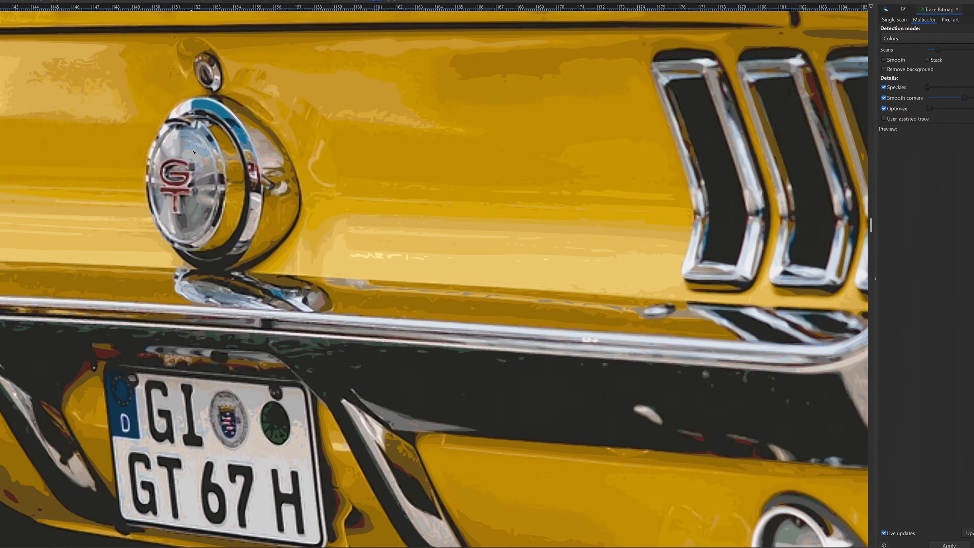
{"action": "scroll", "coordinate": [194, 152], "scroll_direction": "down", "scroll_amount": 5}
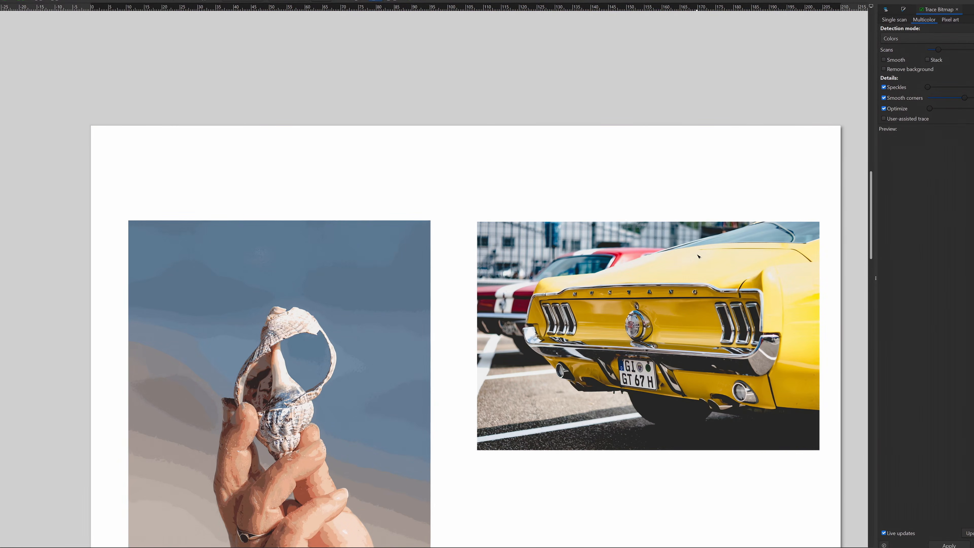
{"action": "left_click", "coordinate": [697, 256]}
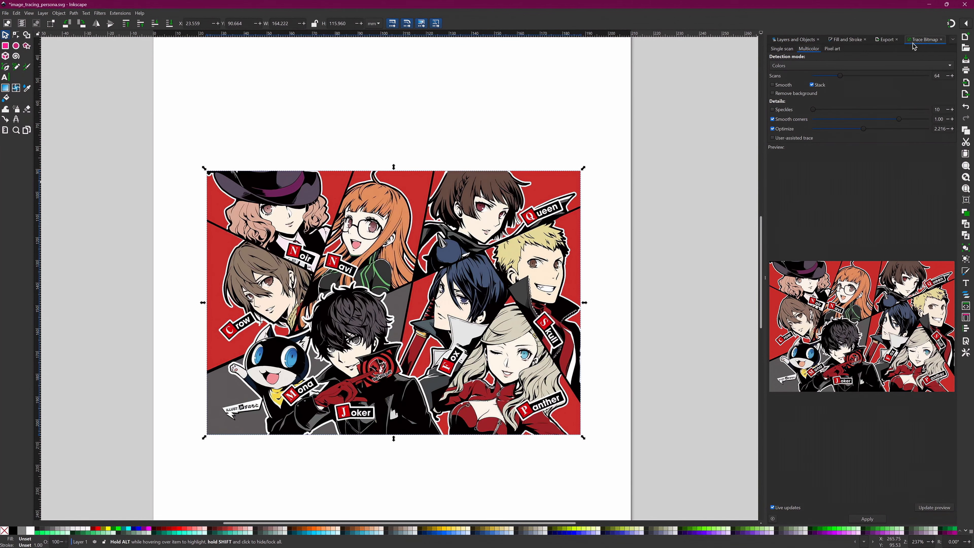
- Dock the Trace Bitmap dialog on the opposite side of the canvas with a wider preview, and toggle the visibility of image1
{"action": "mouse_move", "coordinate": [914, 44]}
{"action": "left_mouse_down"}
{"action": "mouse_move", "coordinate": [343, 255]}
{"action": "mouse_move", "coordinate": [31, 203]}
{"action": "mouse_move", "coordinate": [40, 203]}
{"action": "left_mouse_up"}
{"action": "left_click_drag", "start_coordinate": [125, 275], "coordinate": [349, 297]}
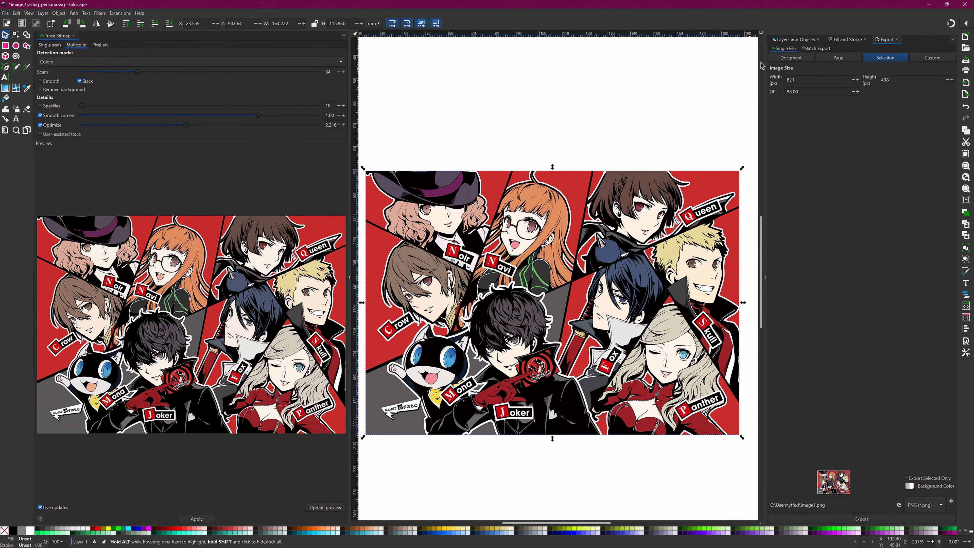
{"action": "left_click", "coordinate": [794, 40]}
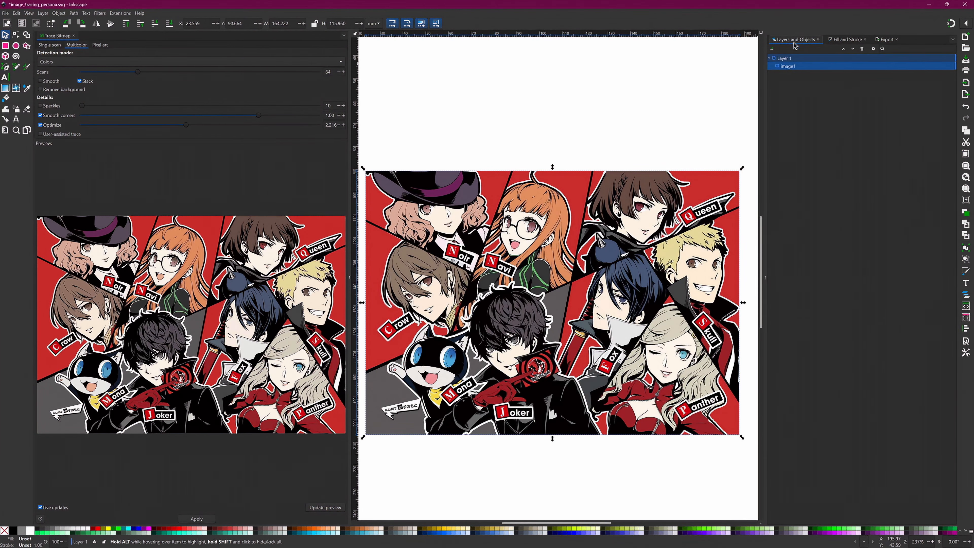
{"action": "left_click", "coordinate": [945, 66]}
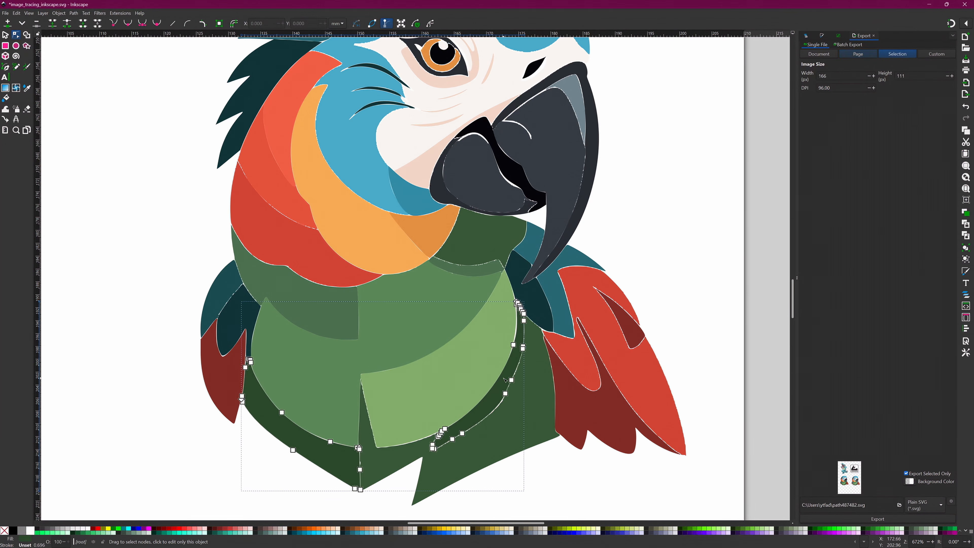
- Examine the nodes of the dark green body shape in the traced parrot illustration
{"action": "left_click", "coordinate": [526, 387]}
{"action": "scroll", "coordinate": [526, 388], "scroll_direction": "up", "scroll_amount": 4}
{"action": "scroll", "coordinate": [516, 357], "scroll_direction": "down", "scroll_amount": 4}
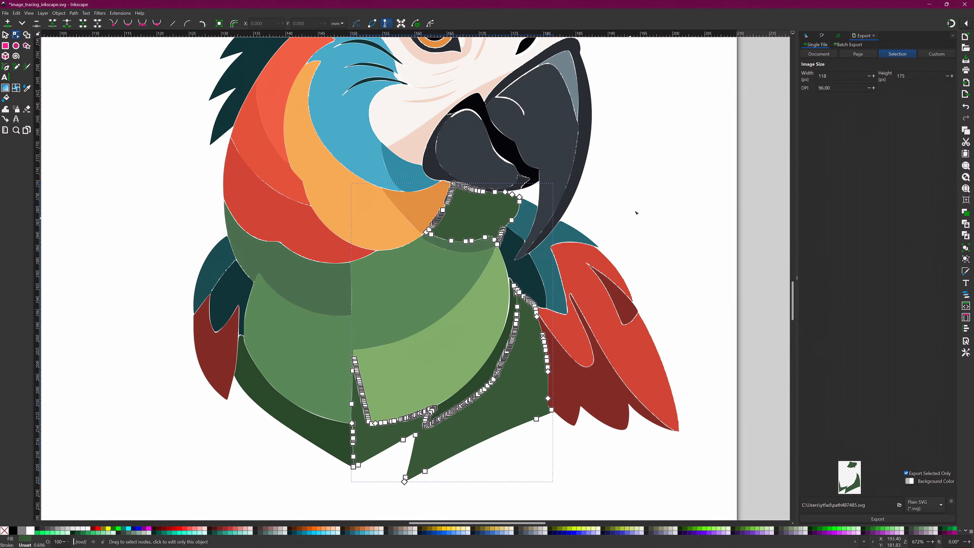
{"action": "left_click", "coordinate": [635, 212]}
{"action": "scroll", "coordinate": [388, 193], "scroll_direction": "down", "scroll_amount": 3}
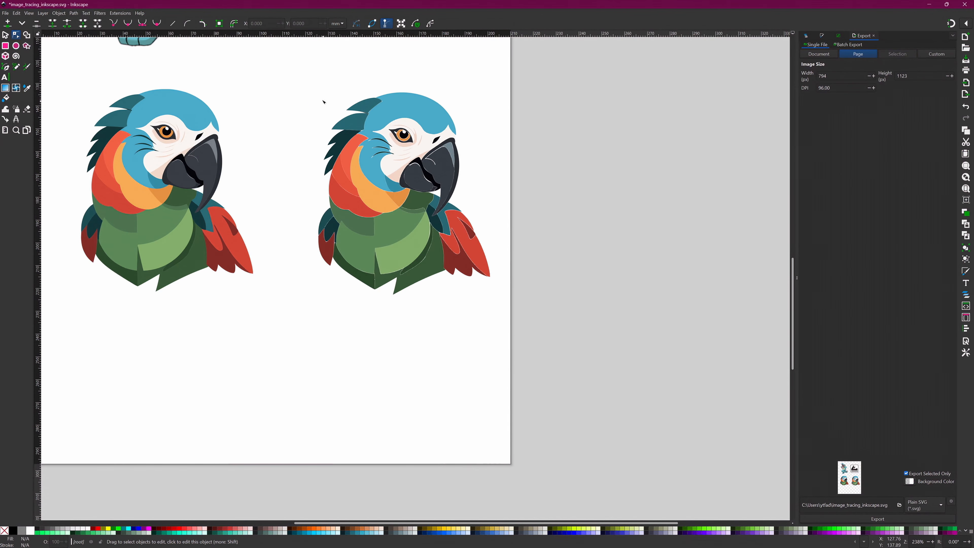
- Select the grouped parrot tracing beside the original and export only that selection as a Plain SVG
{"action": "key", "text": "s"}
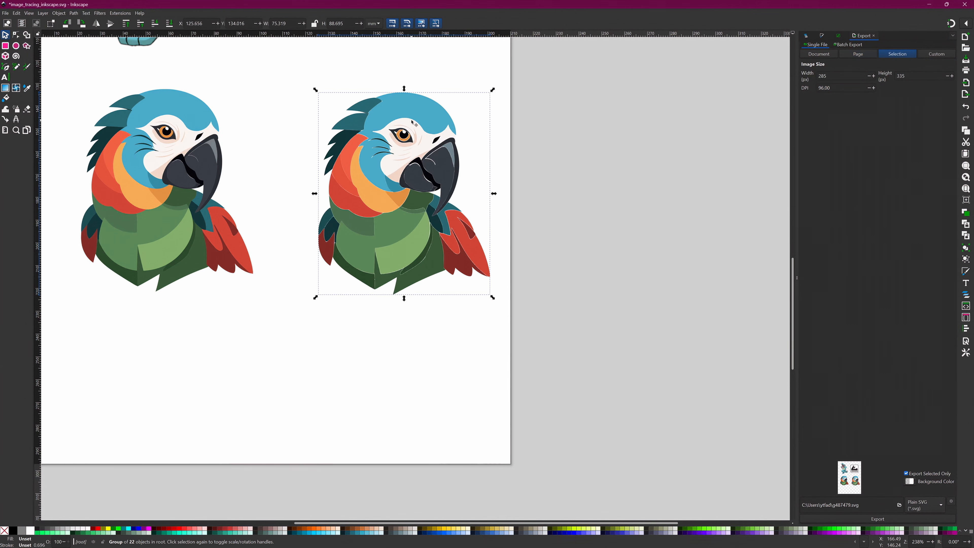
{"action": "left_click", "coordinate": [412, 124]}
{"action": "left_click", "coordinate": [878, 520]}
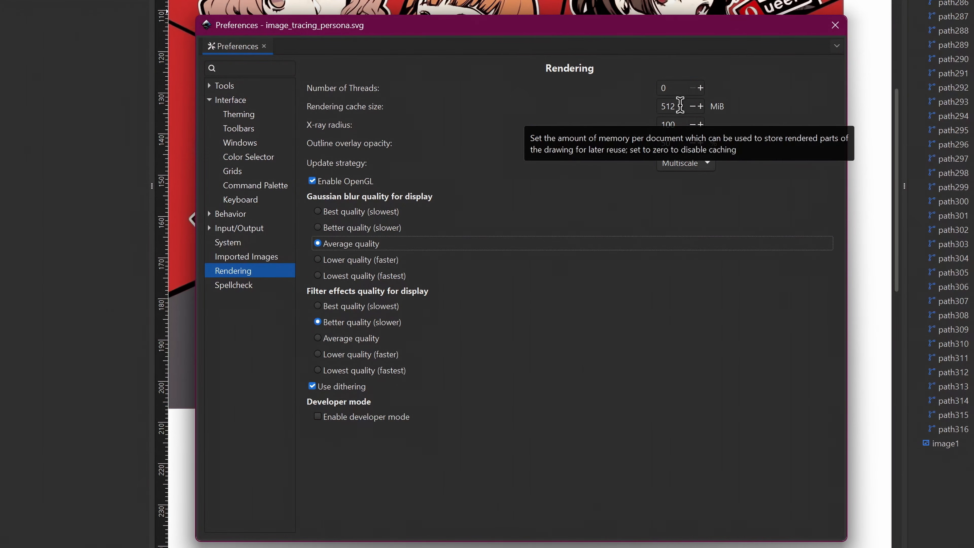
- Set the rendering cache size to 4192 MiB in the rendering preferences
{"action": "double_click", "coordinate": [675, 107]}
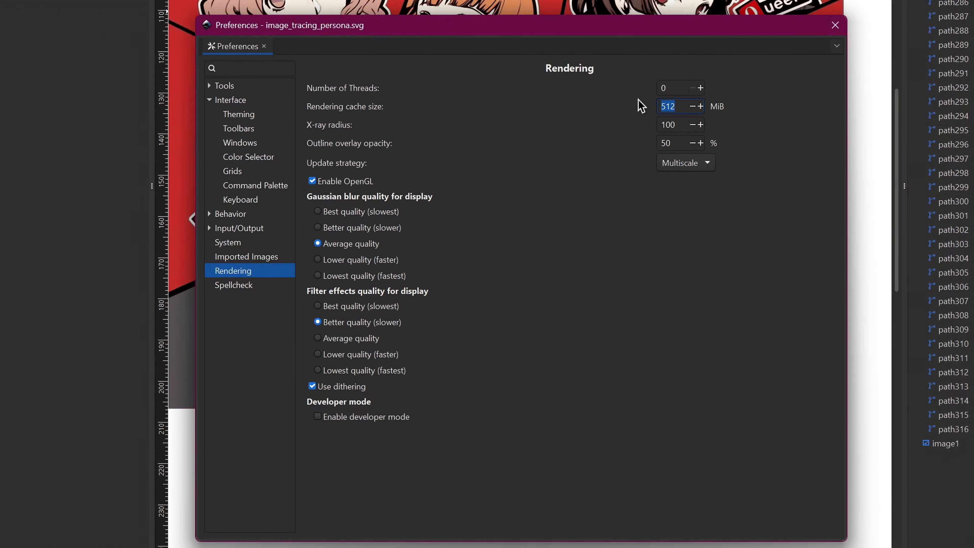
{"action": "type", "text": "419"}
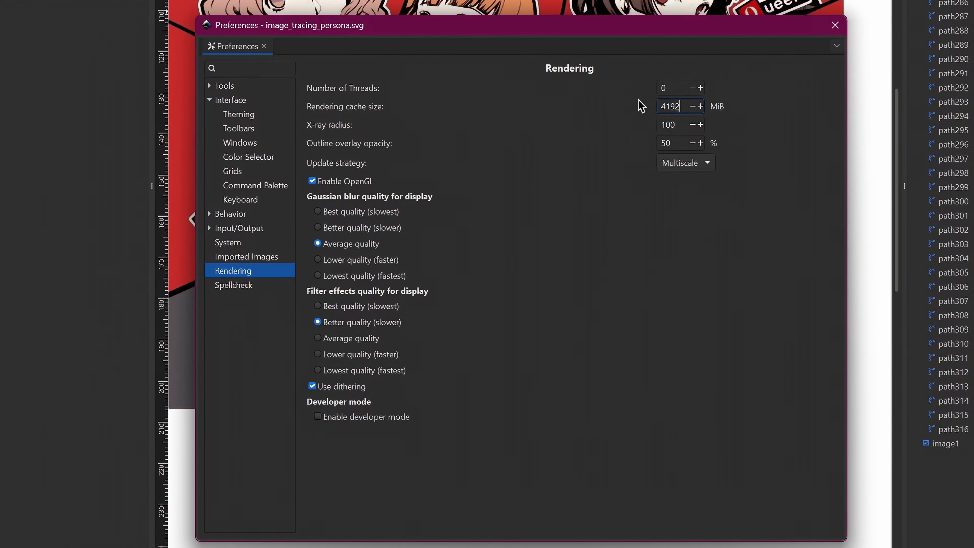